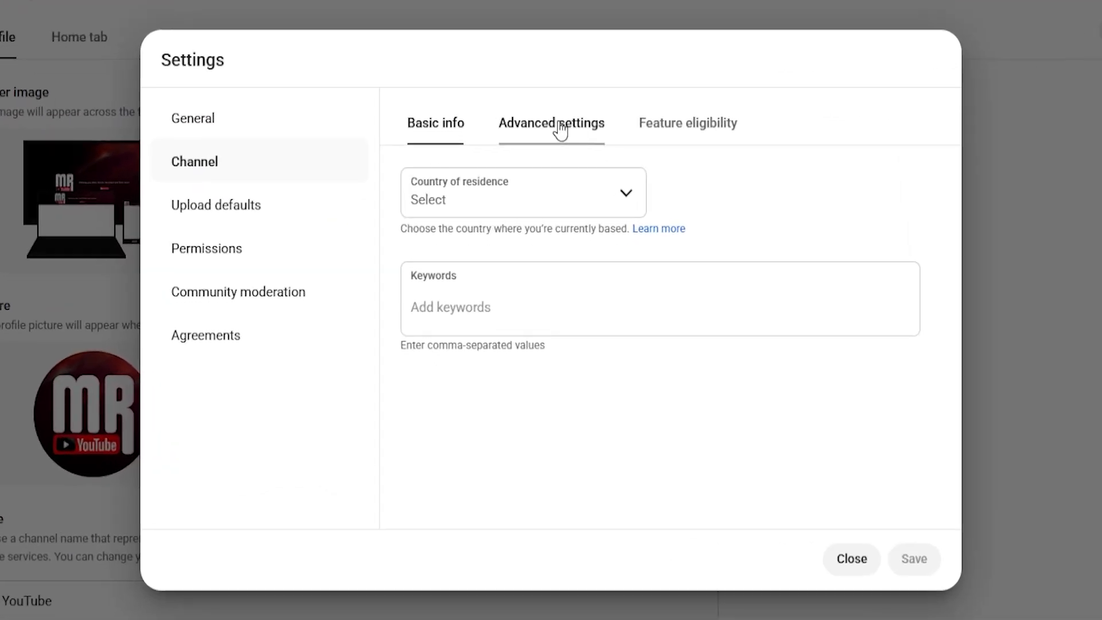
Fill in the channel's keywords with niche terms such as youtube growth, youtube monetization, youtube tutorials, how to grow on youtube and small youtuber tips
left_click(559, 131)
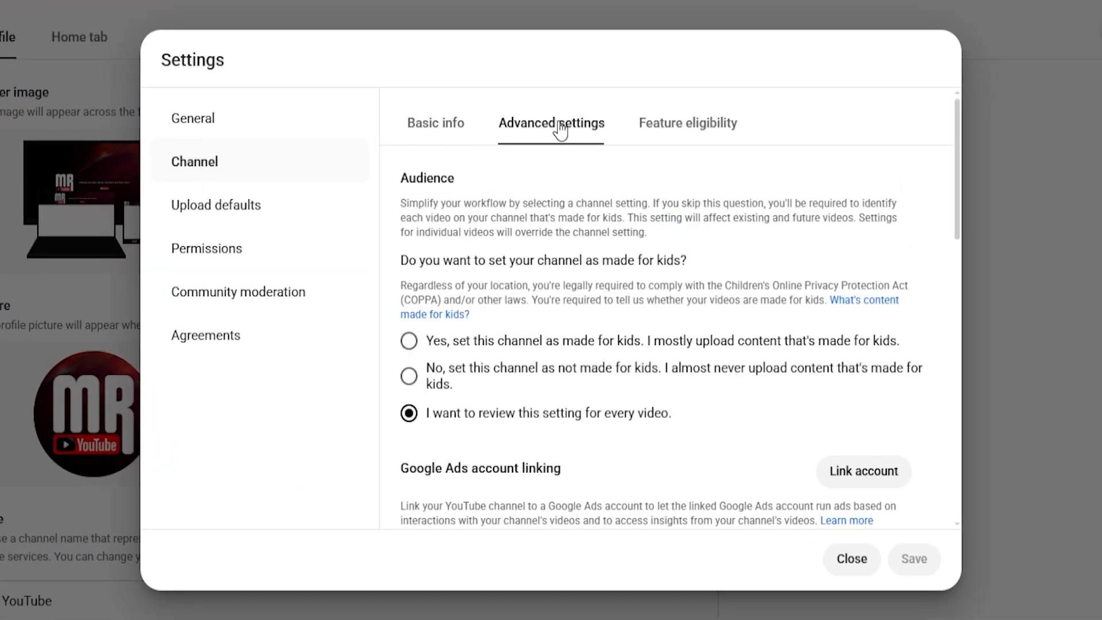
left_click(434, 128)
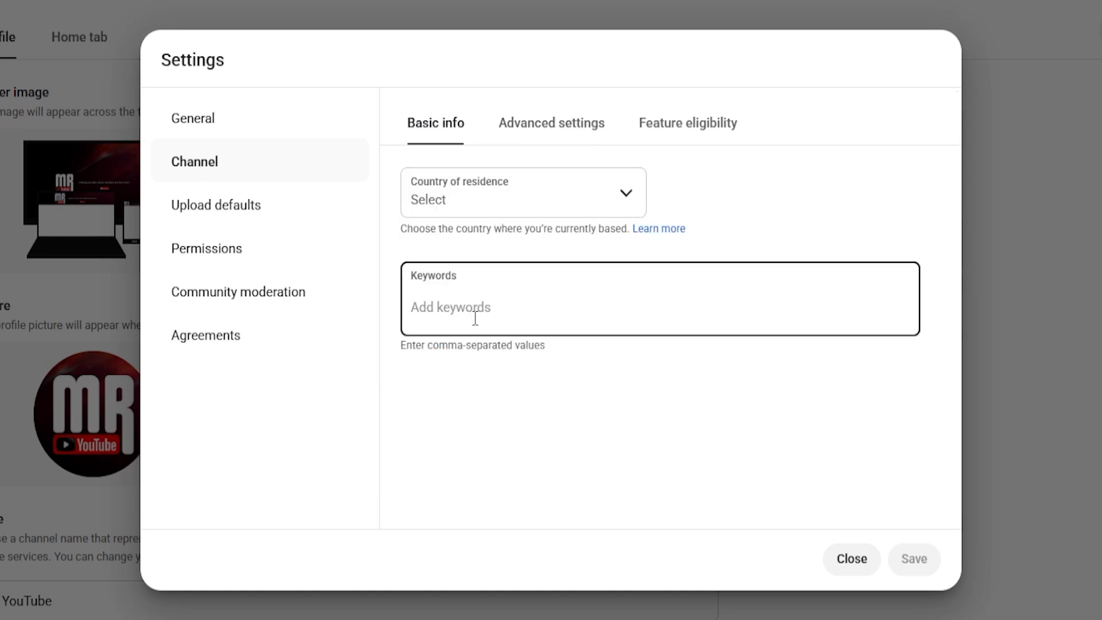
key("ctrl+v")
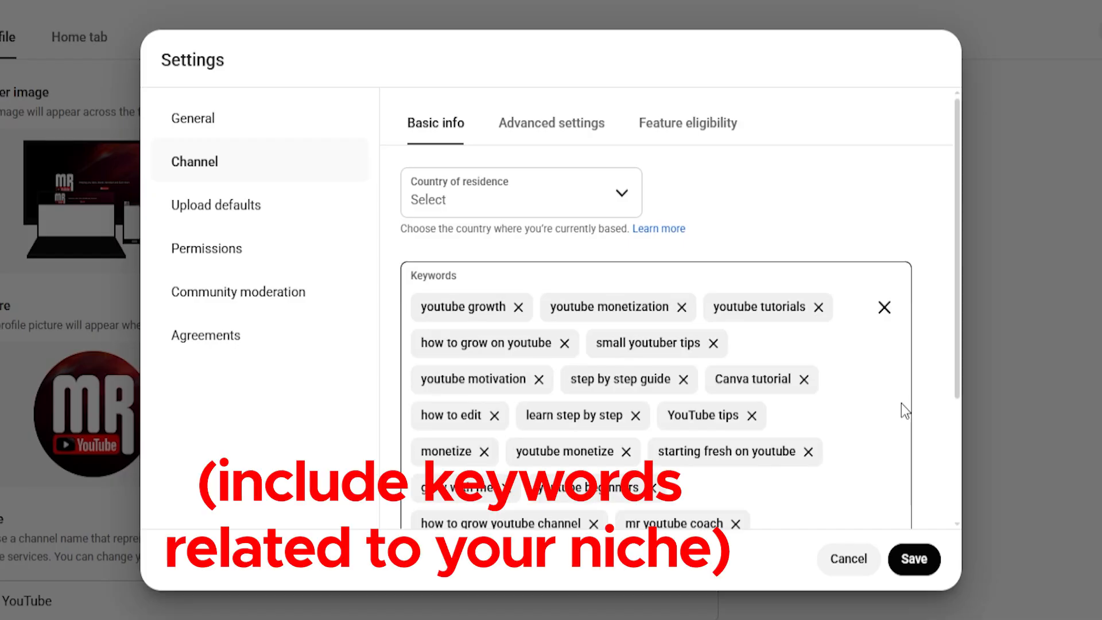
scroll(949, 339, "down", 3)
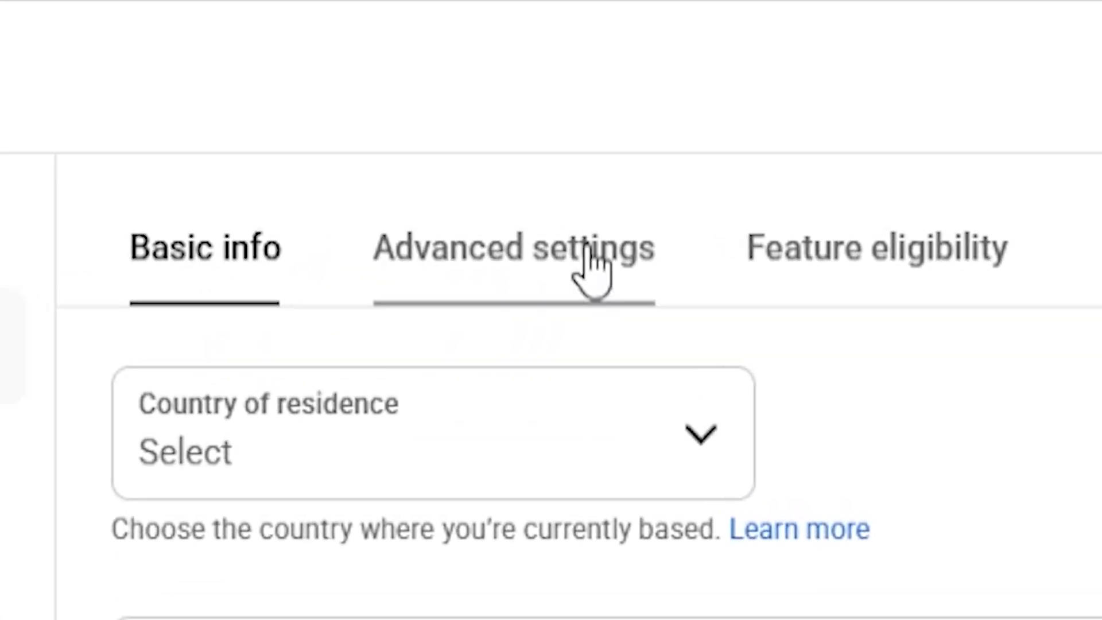
Set the channel's audience in the advanced settings to "No, set this channel as not made for kids"
left_click(542, 253)
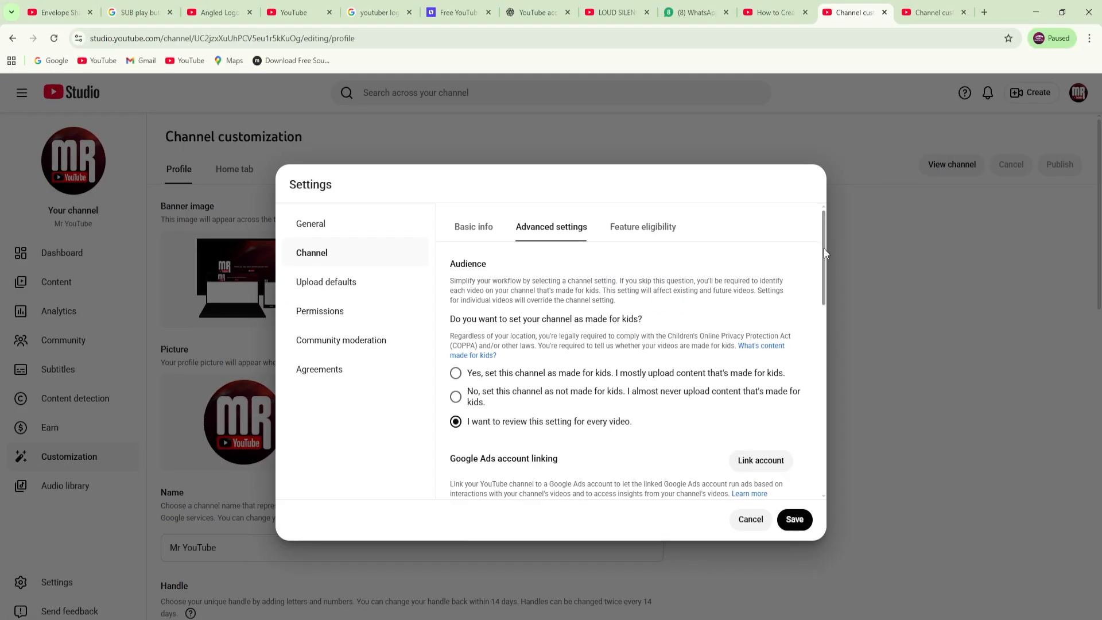
left_click_drag(824, 253, 829, 406)
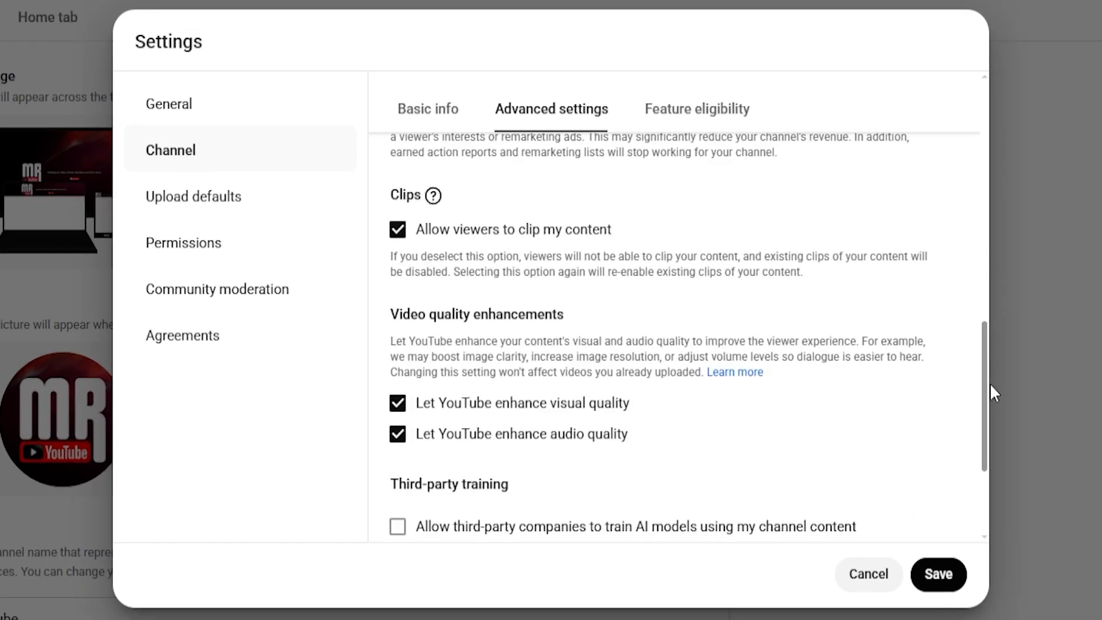
left_click_drag(990, 385, 983, 127)
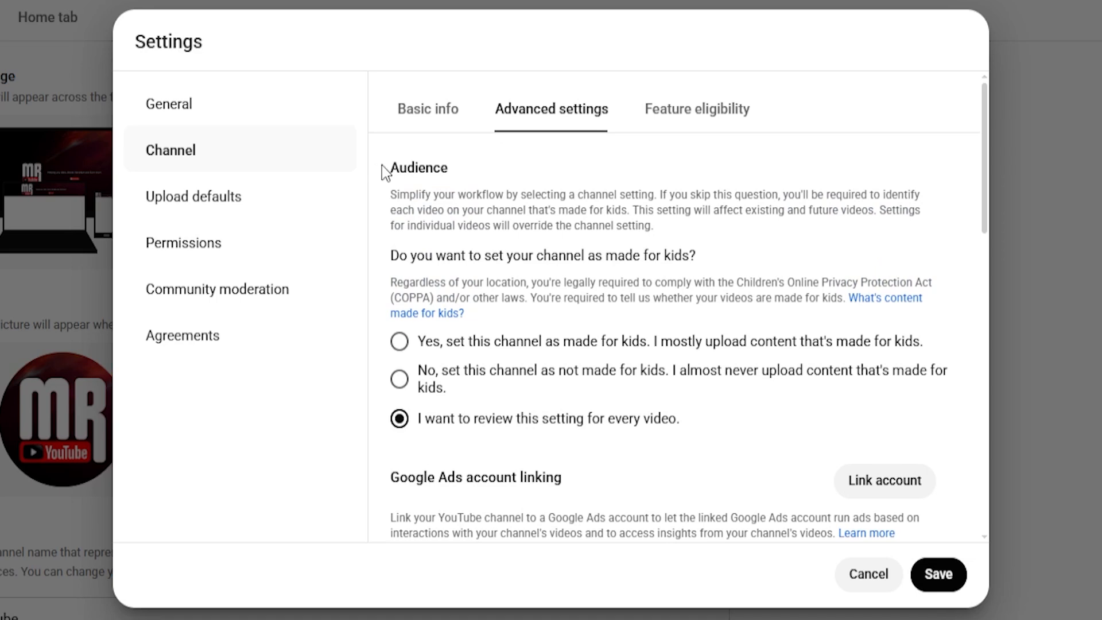
left_click_drag(422, 176, 787, 425)
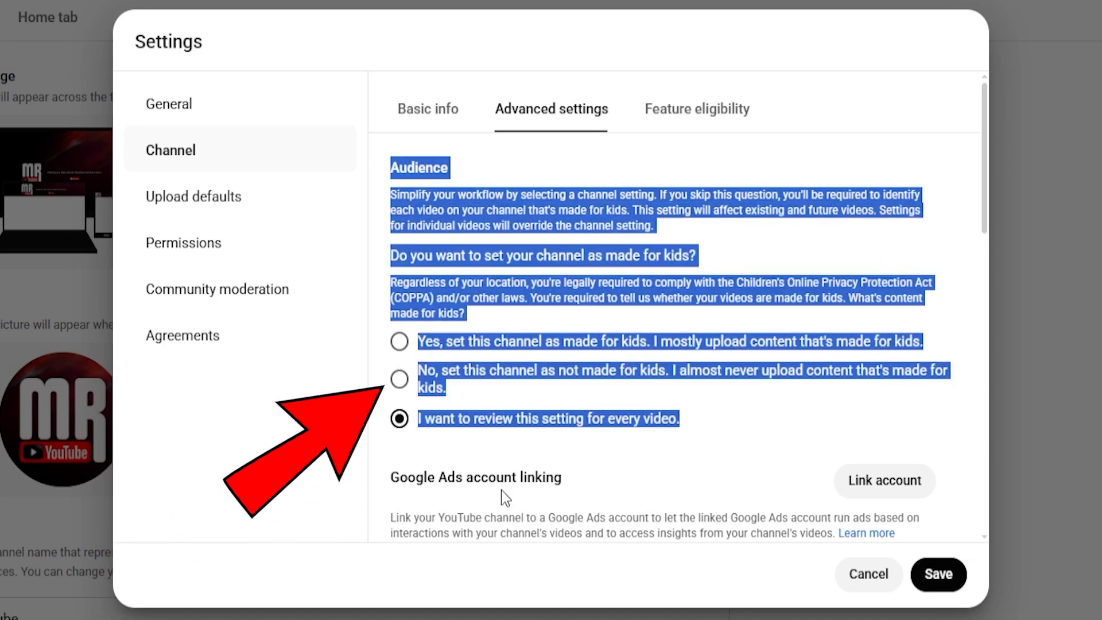
left_click(323, 459)
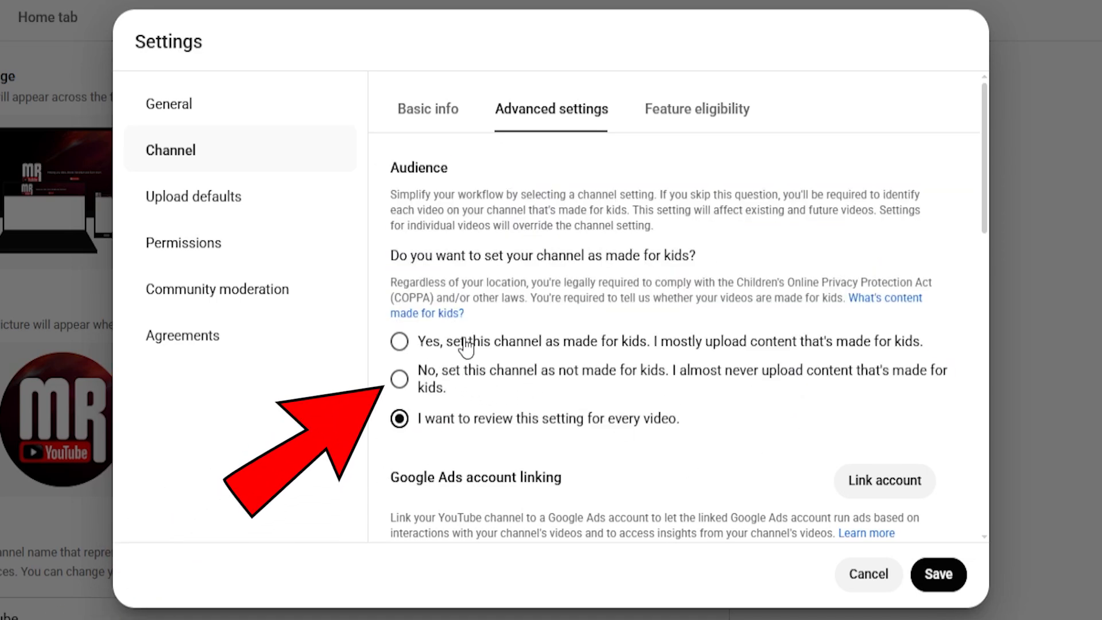
left_click(400, 379)
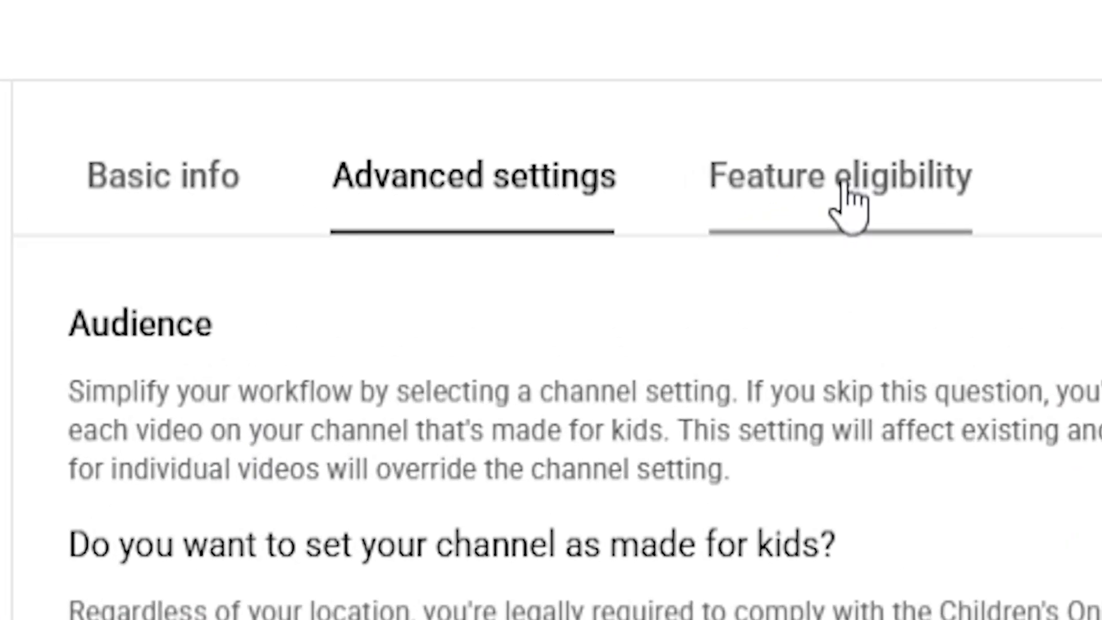
Review the details and requirements of the Standard features in the channel's feature eligibility
left_click(696, 224)
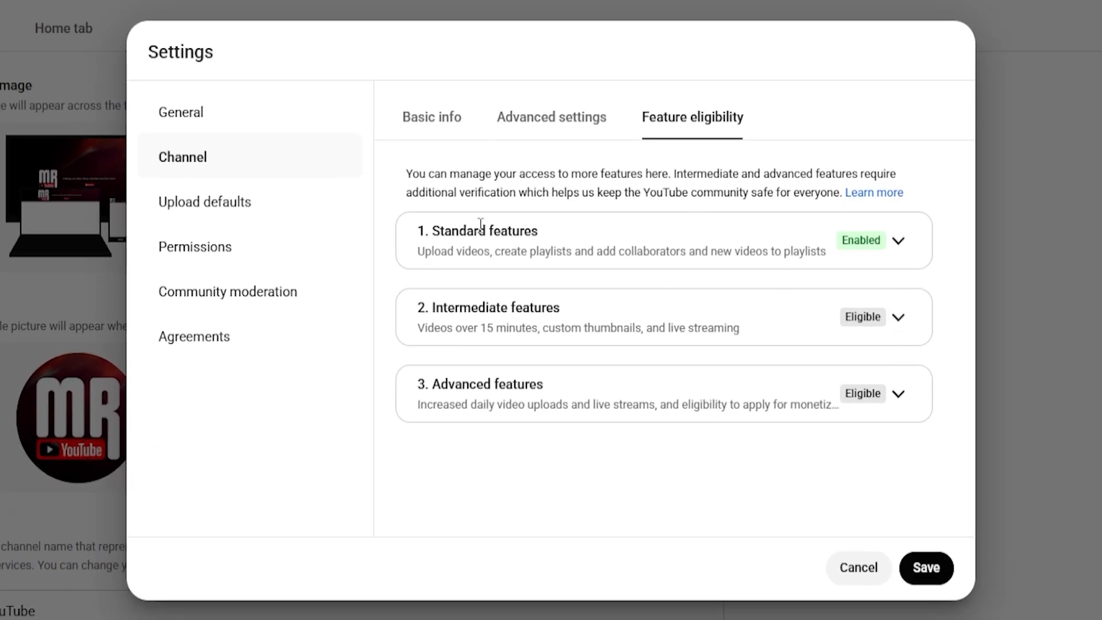
left_click(899, 242)
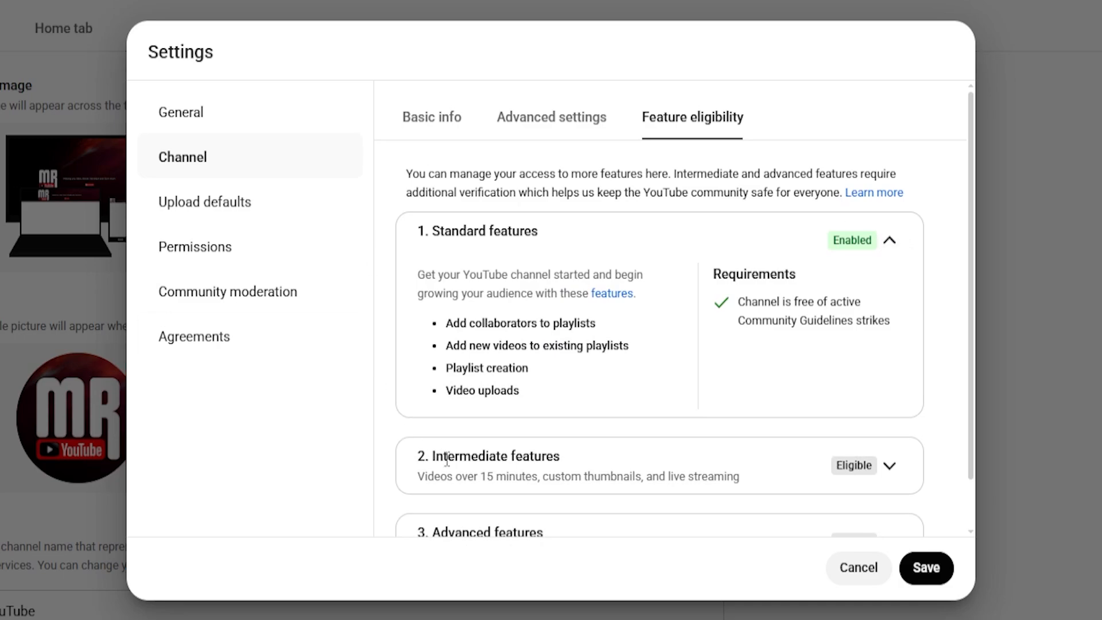
left_click(889, 239)
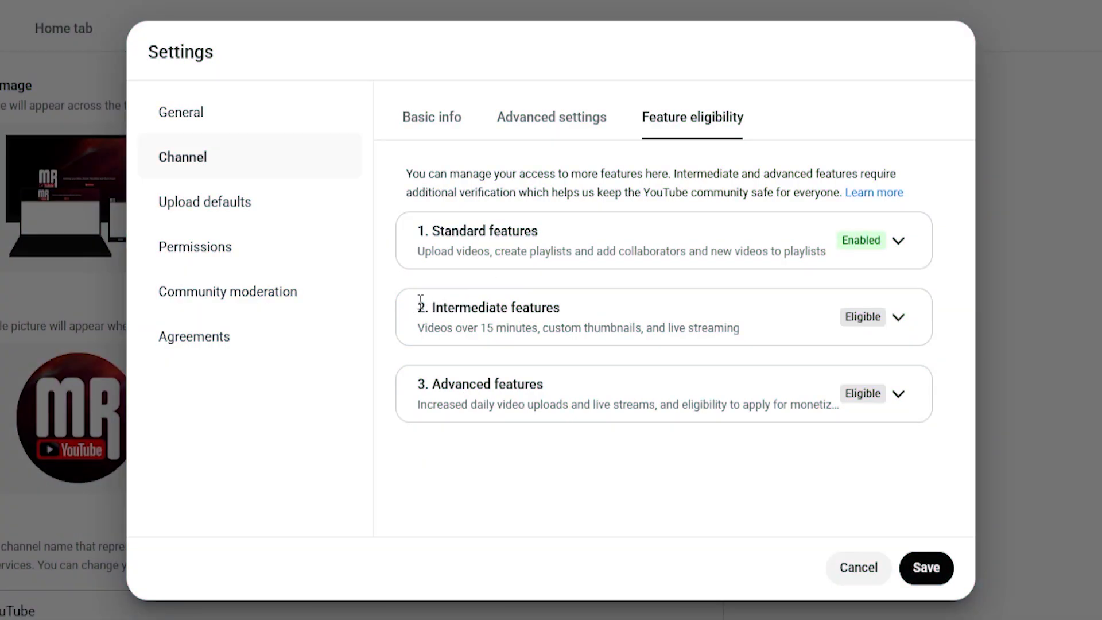
Start phone number verification for the Intermediate features and submit the country and phone number with the code delivered by text message
left_click_drag(448, 313, 716, 342)
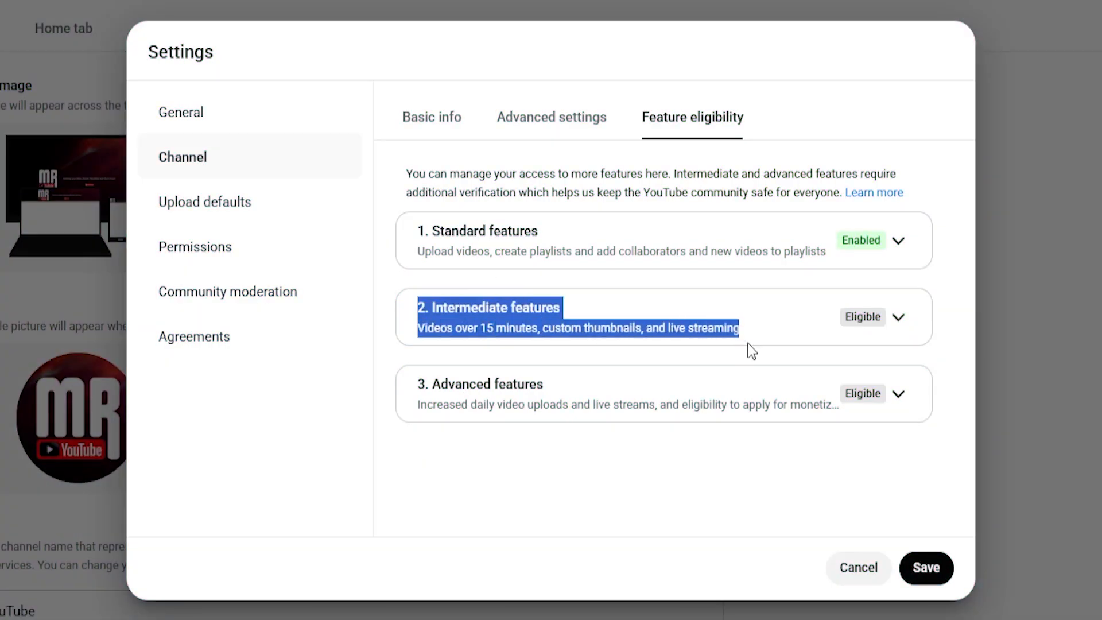
left_click(899, 320)
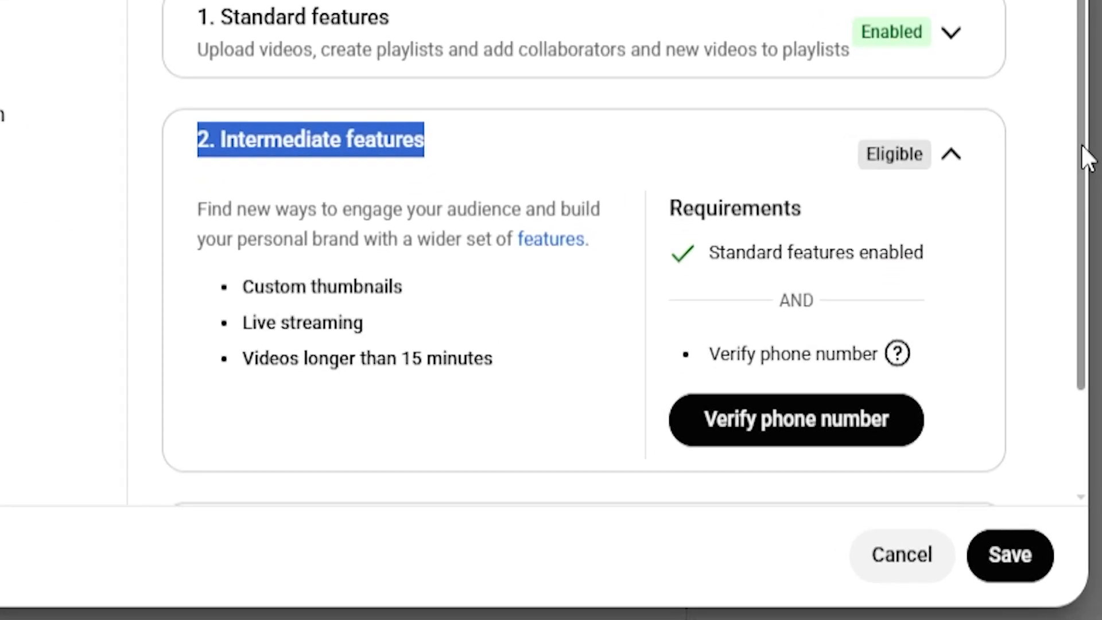
scroll(959, 356, "down", 2)
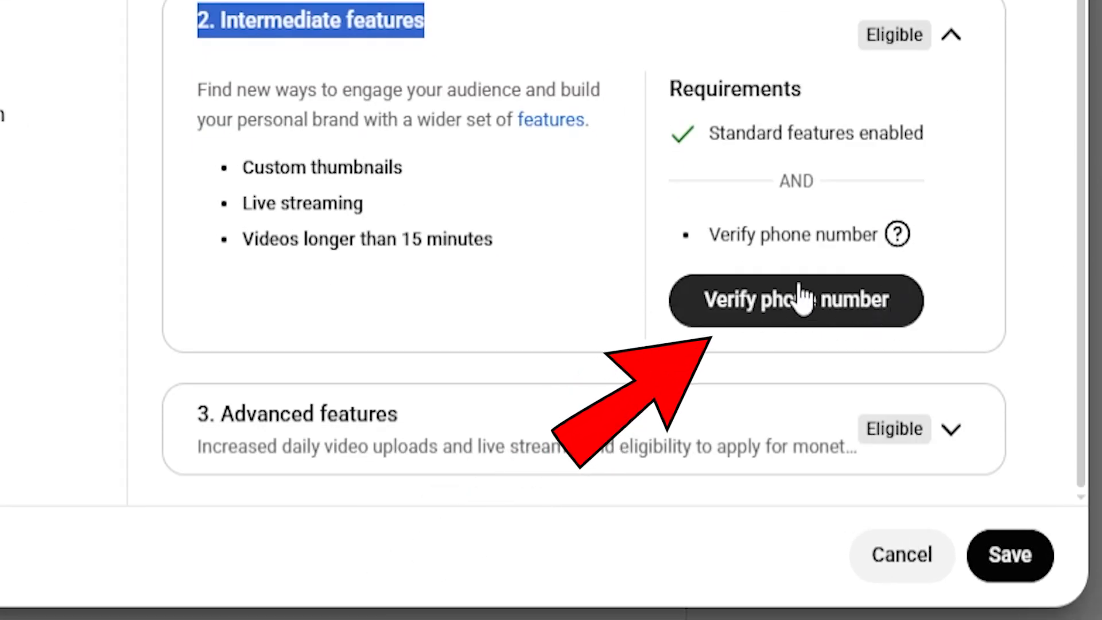
left_click(802, 297)
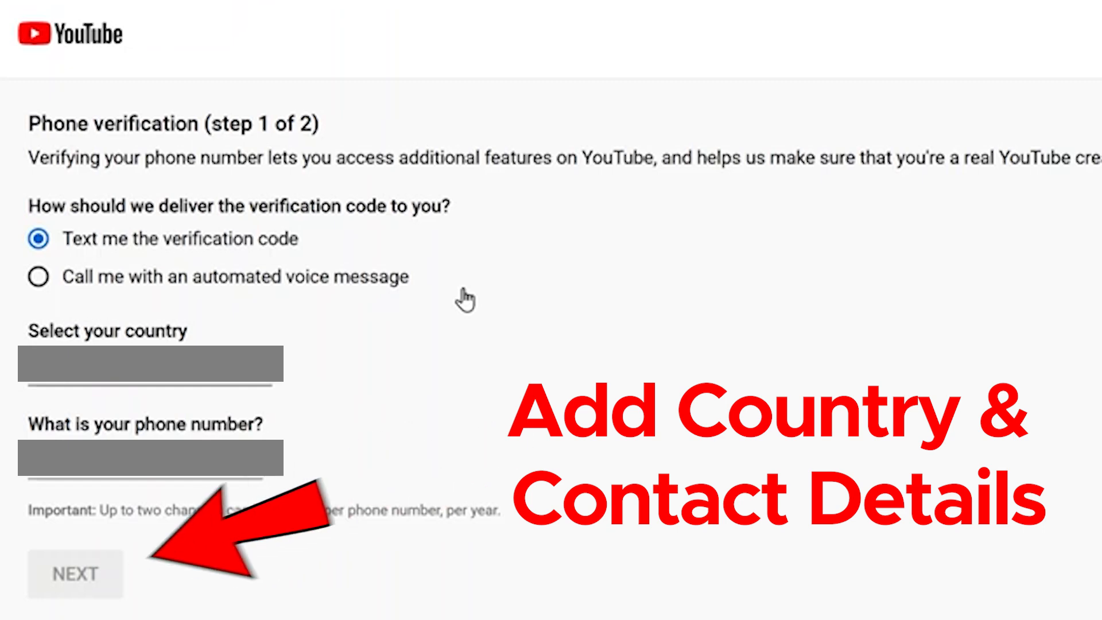
left_click(73, 577)
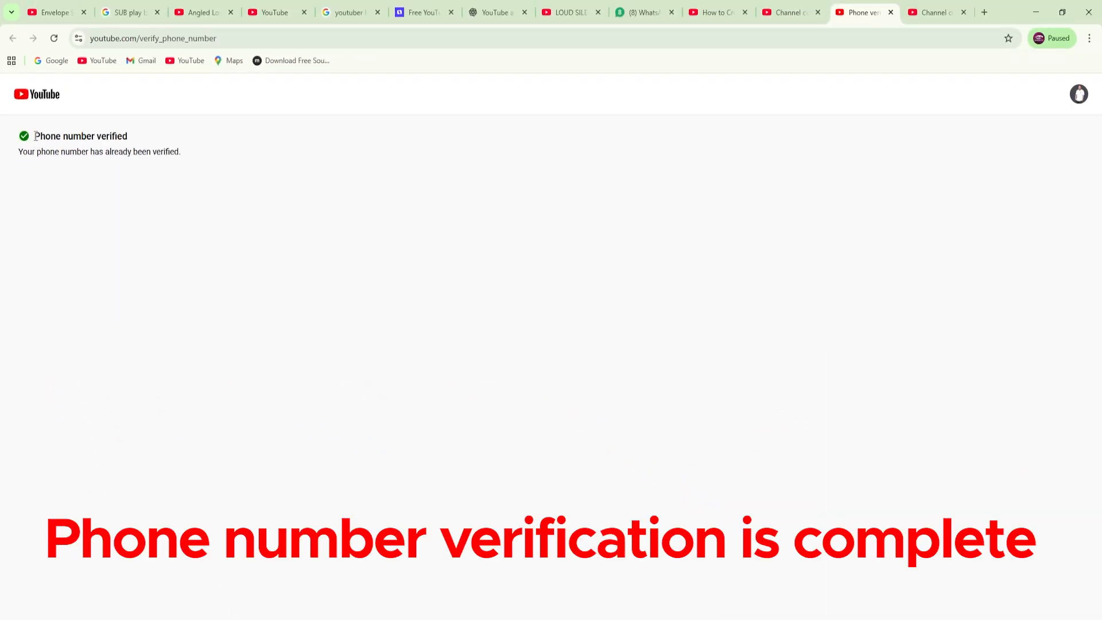
Check the phone verification status and the requirements of the Intermediate features in the channel's feature eligibility
left_click_drag(89, 141, 169, 151)
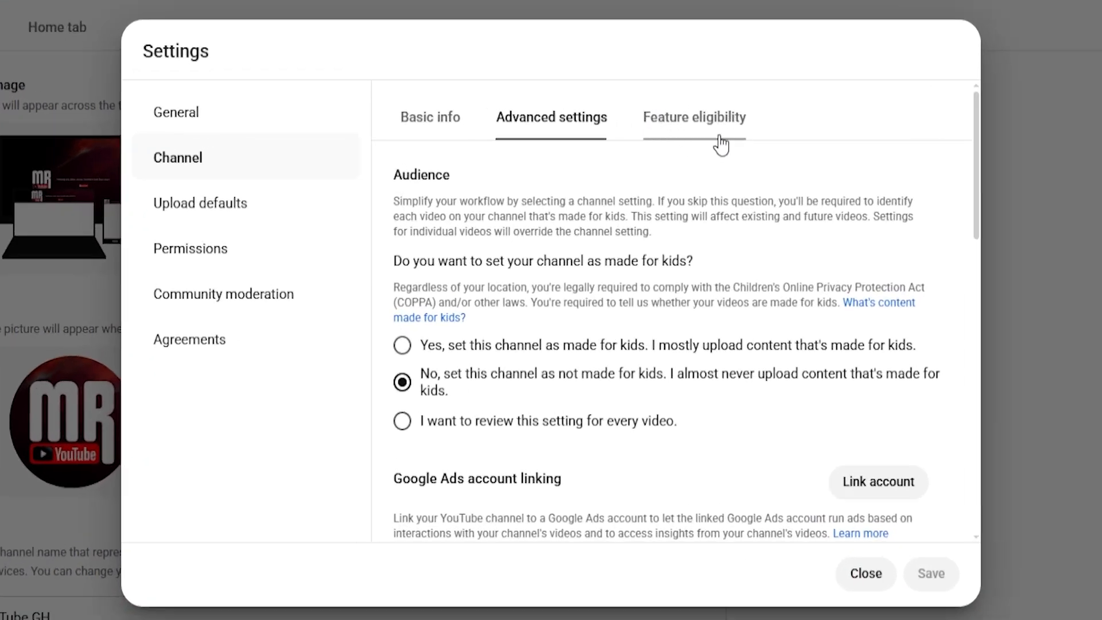
left_click(717, 109)
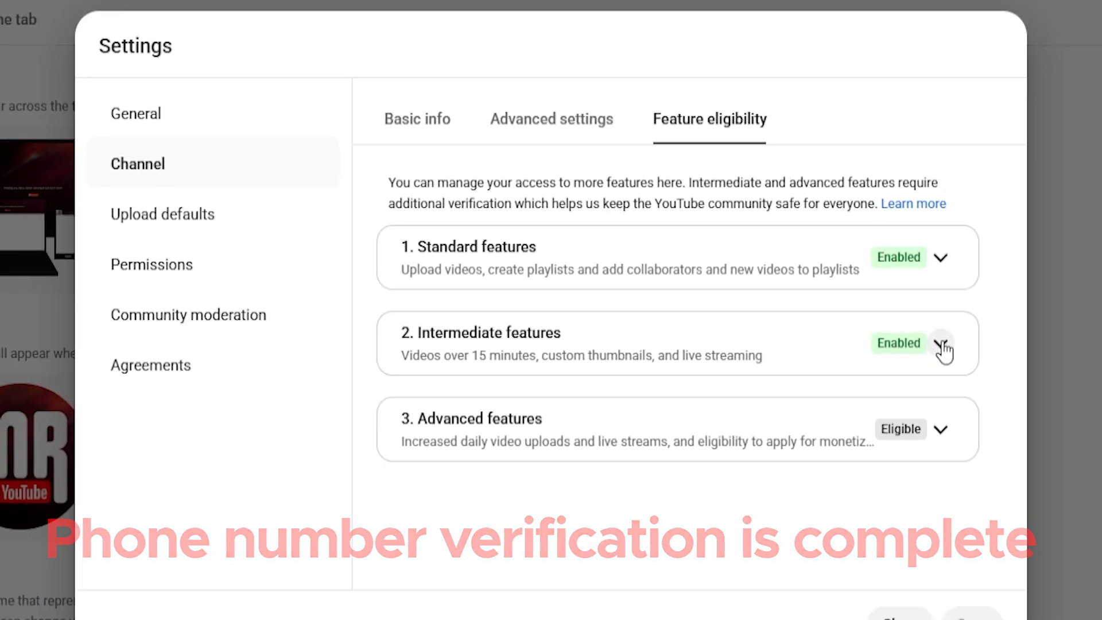
left_click(942, 344)
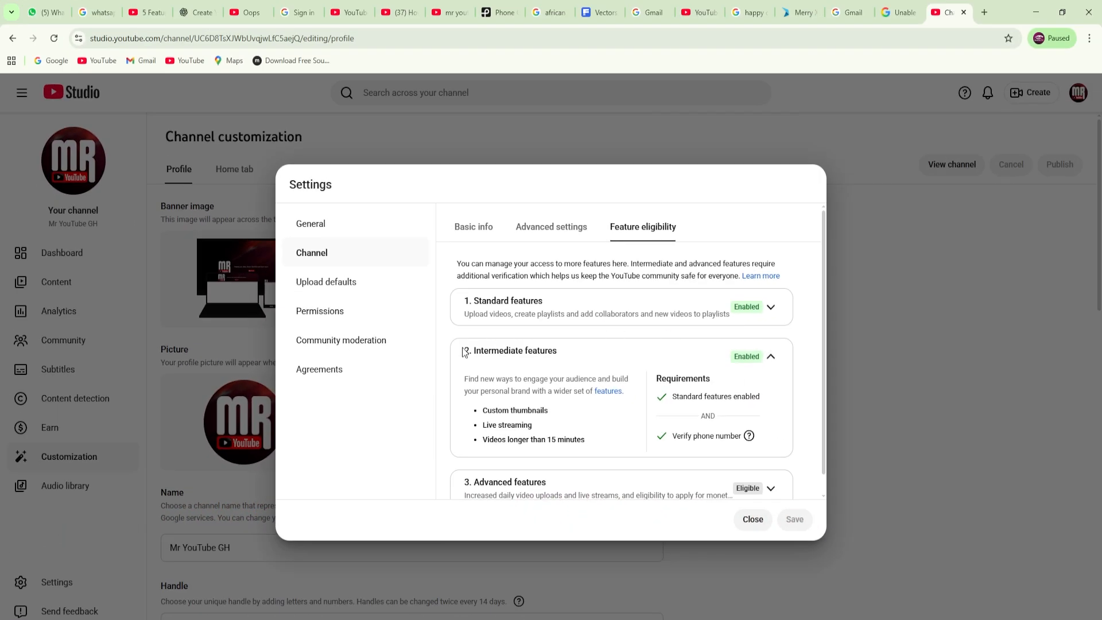
left_click(541, 351)
left_click(771, 357)
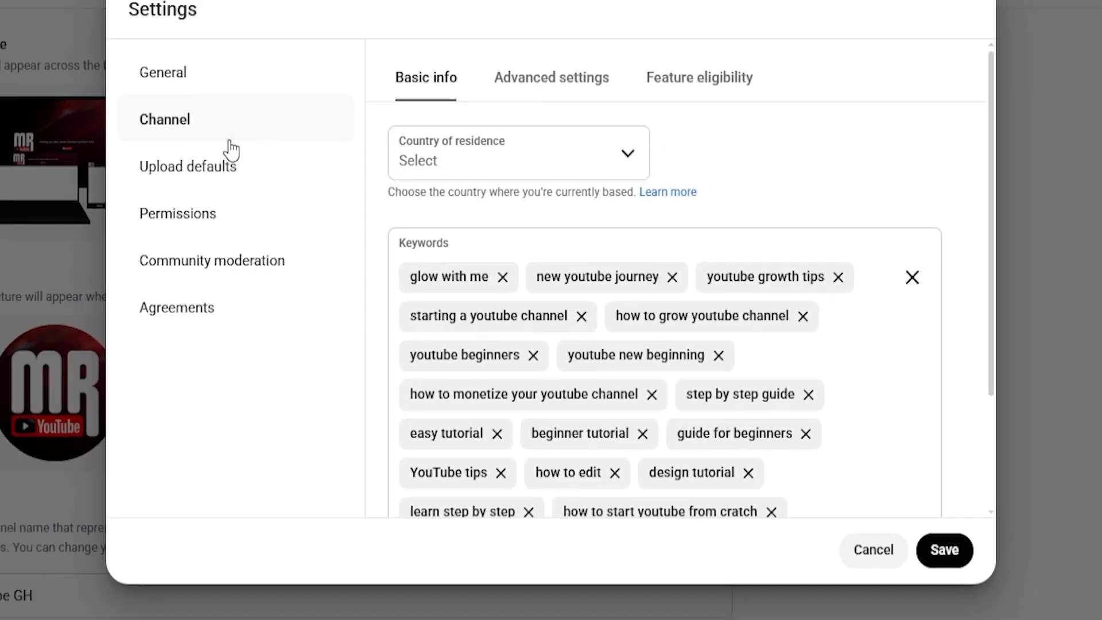
Set the default upload visibility to Unlisted and activate the Tags field in the upload defaults' basic info
left_click(104, 108)
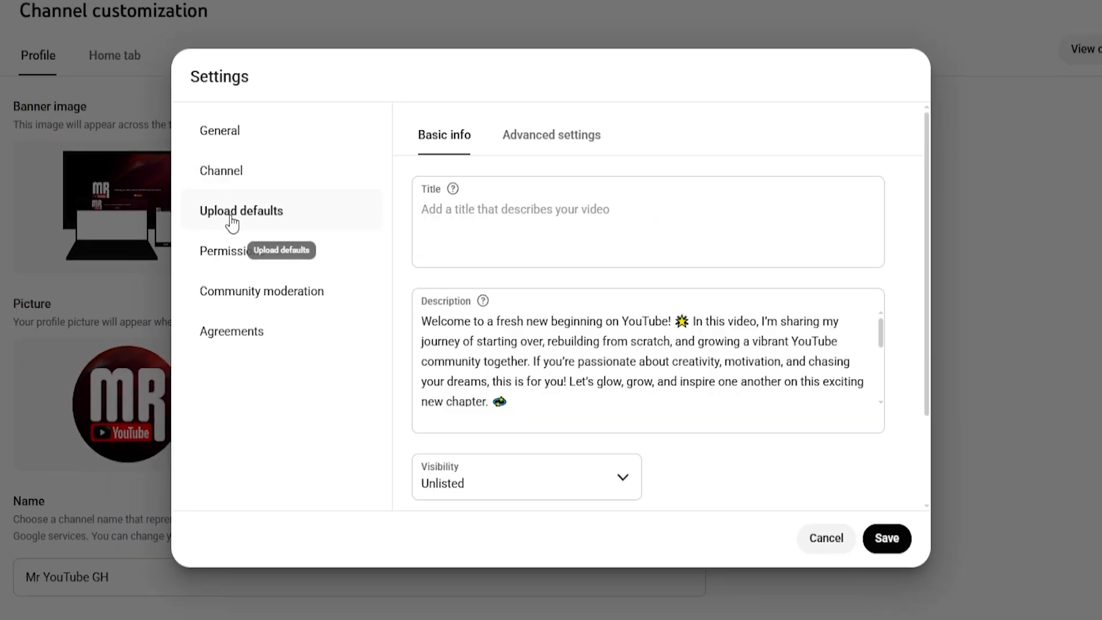
left_click(468, 252)
left_click(729, 343)
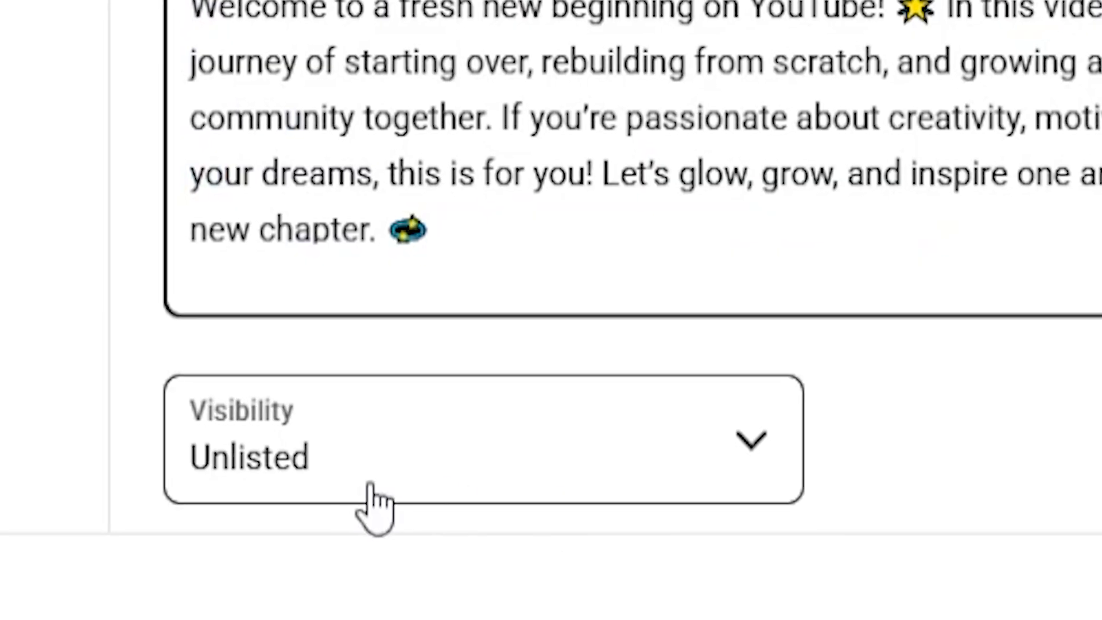
scroll(635, 369, "down", 5)
left_click(765, 138)
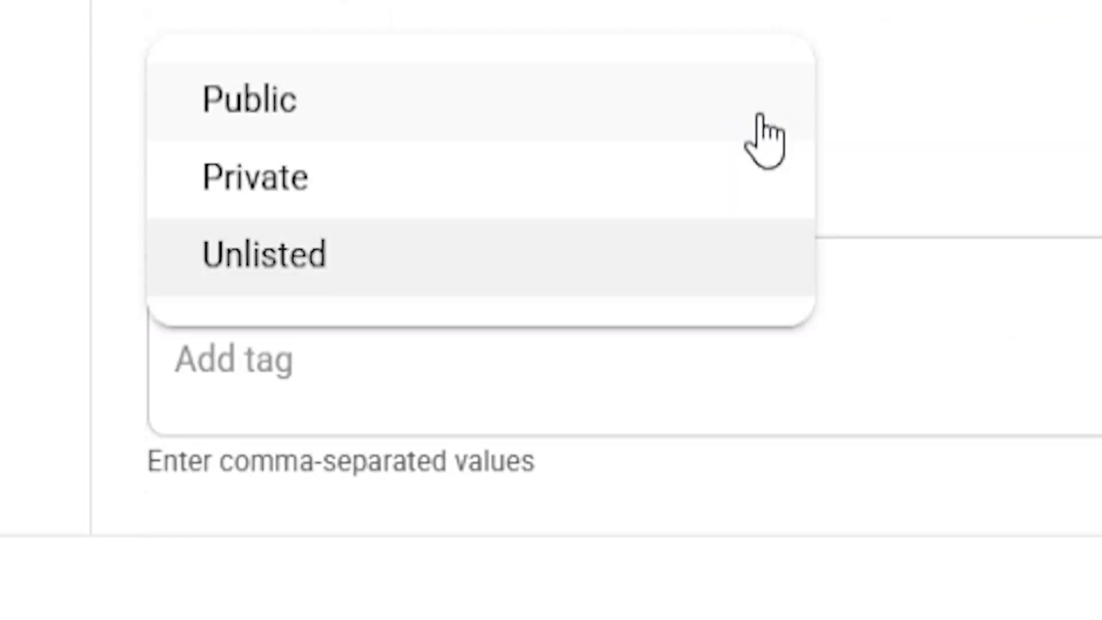
left_click(250, 254)
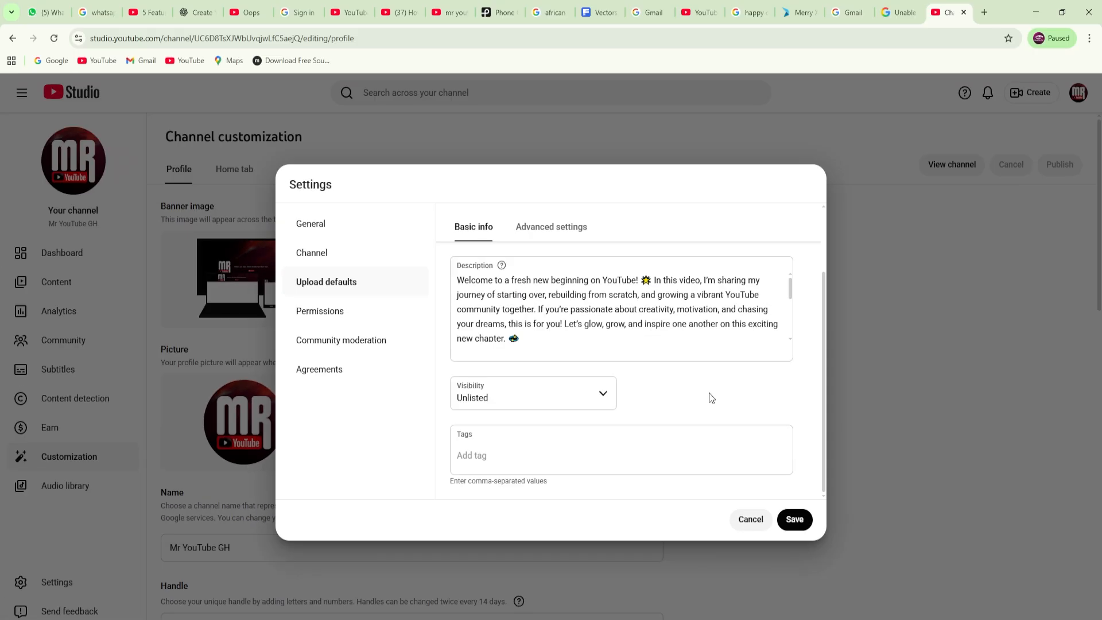
left_click(251, 373)
left_click(504, 458)
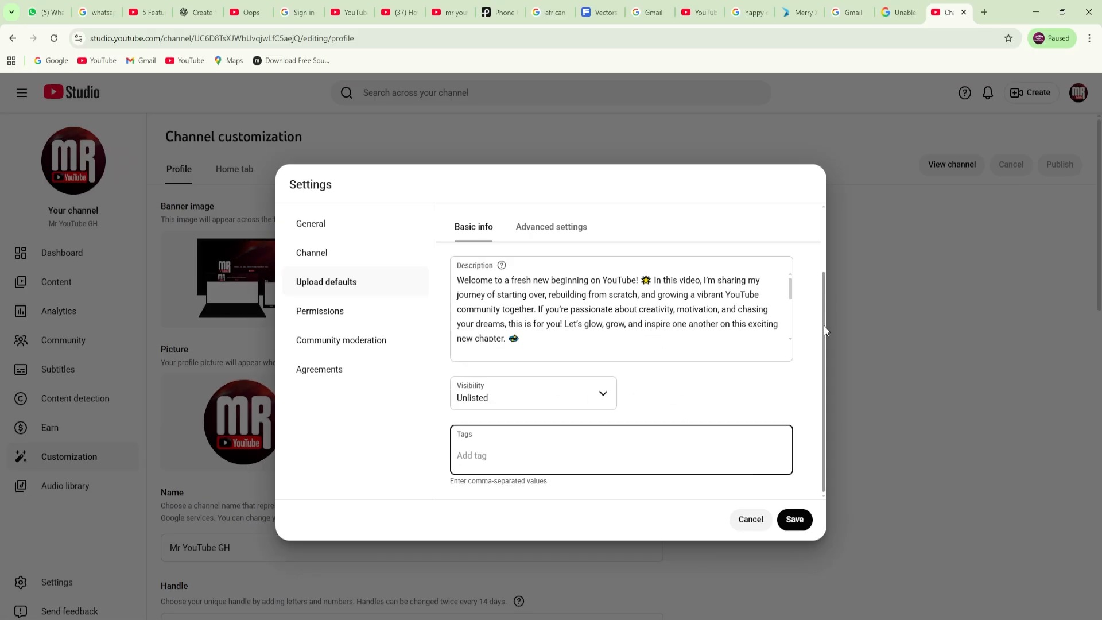
Review the category choices, language and comment options in the advanced upload defaults
scroll(824, 326, "up", 2)
left_click(564, 234)
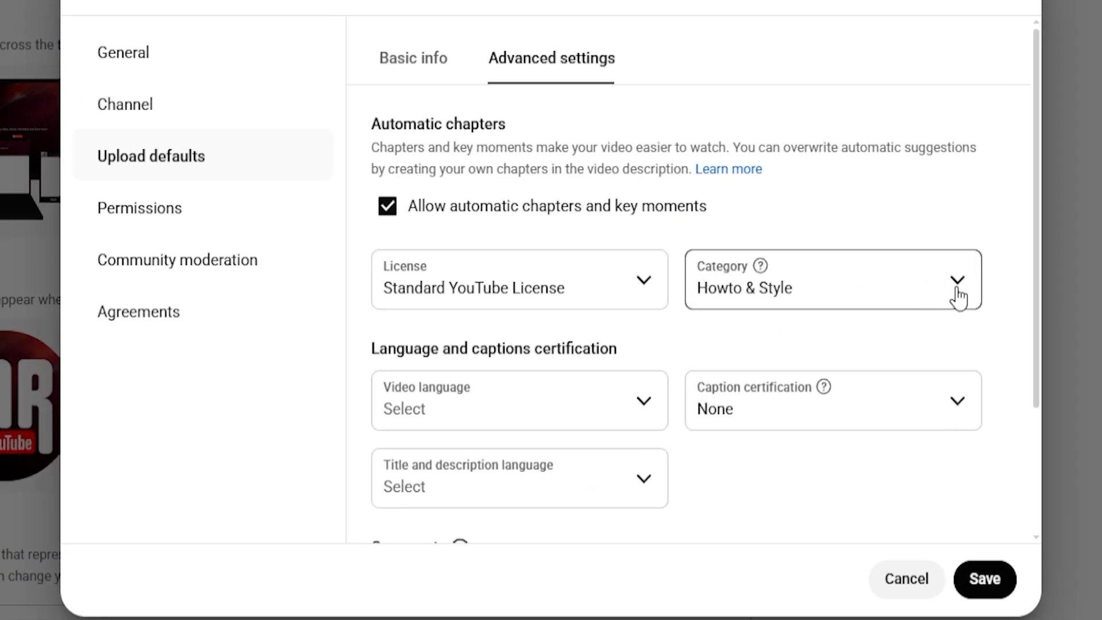
left_click(958, 287)
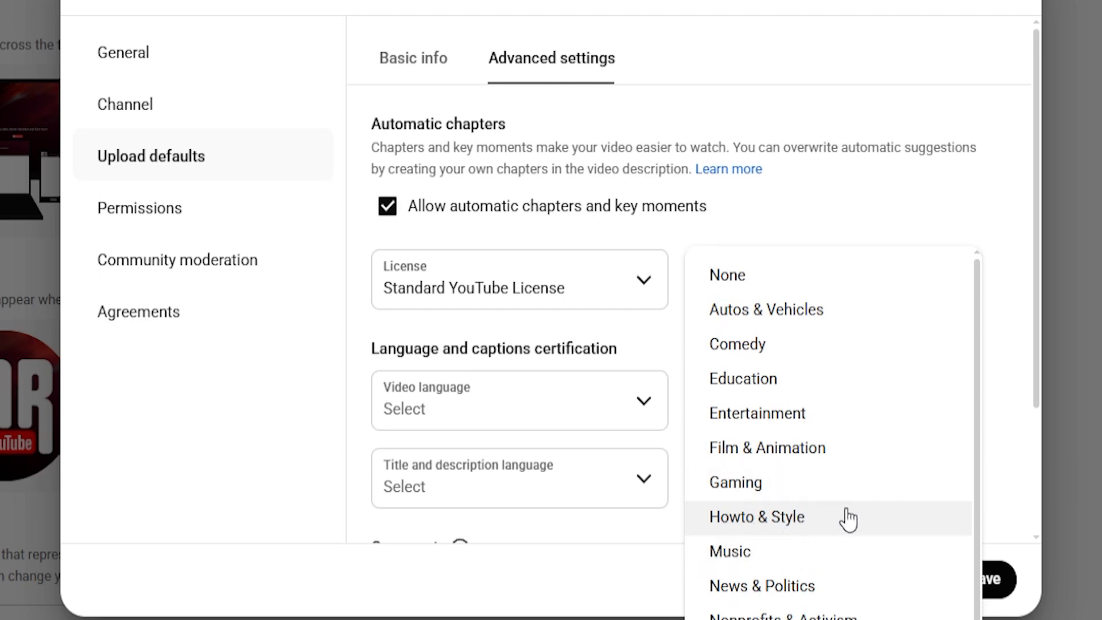
left_click(907, 190)
scroll(745, 437, "down", 3)
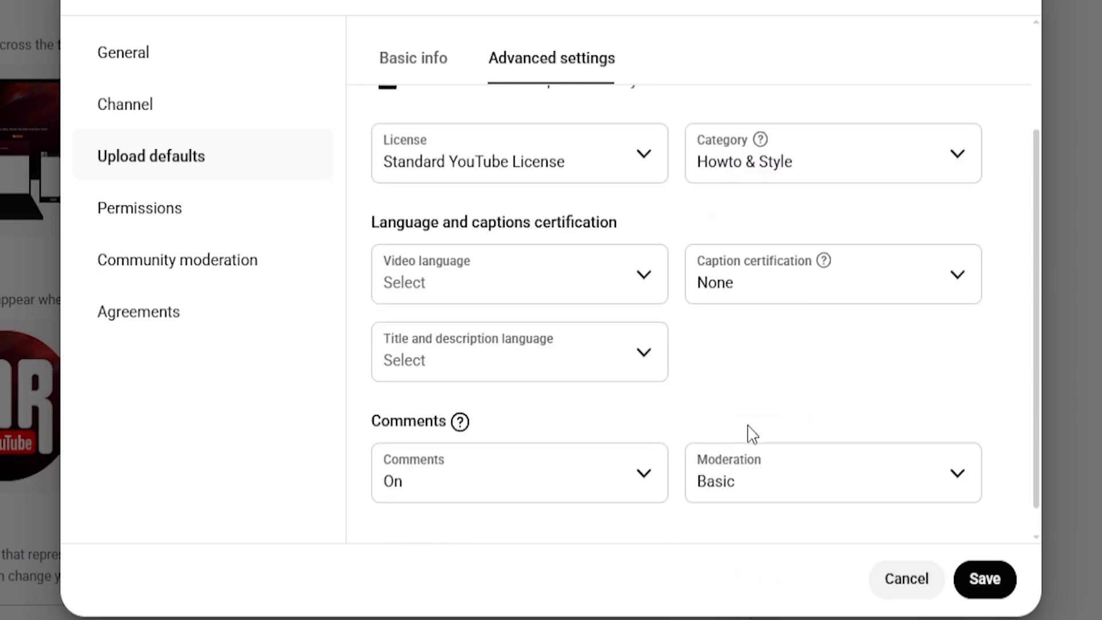
scroll(866, 166, "up", 3)
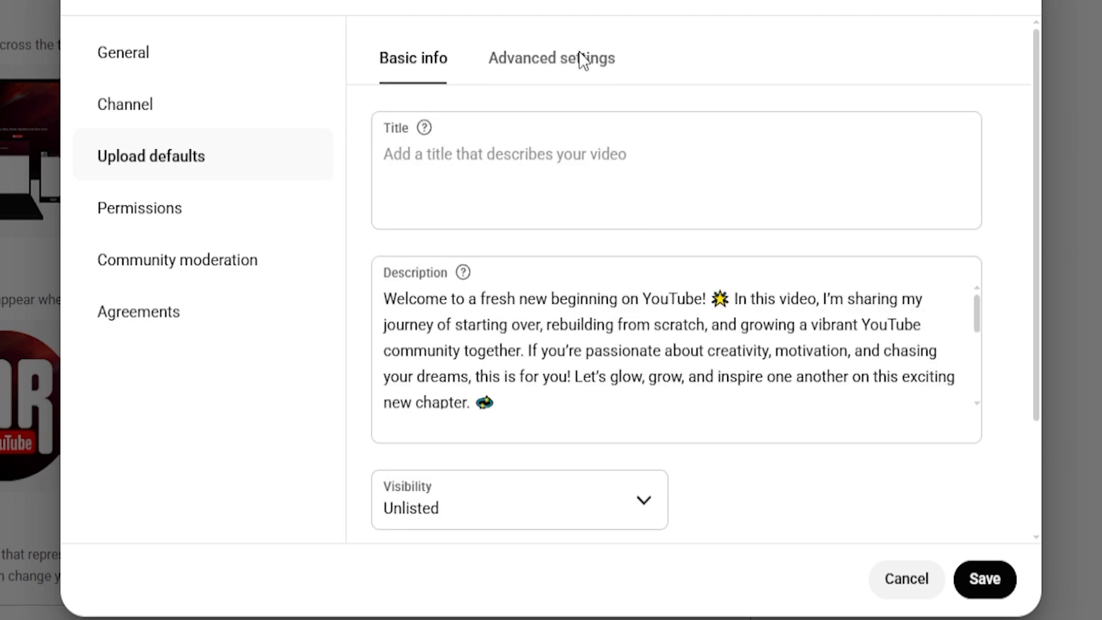
Look through the permissions, community moderation guidelines and agreements, and save the channel settings
left_click(138, 211)
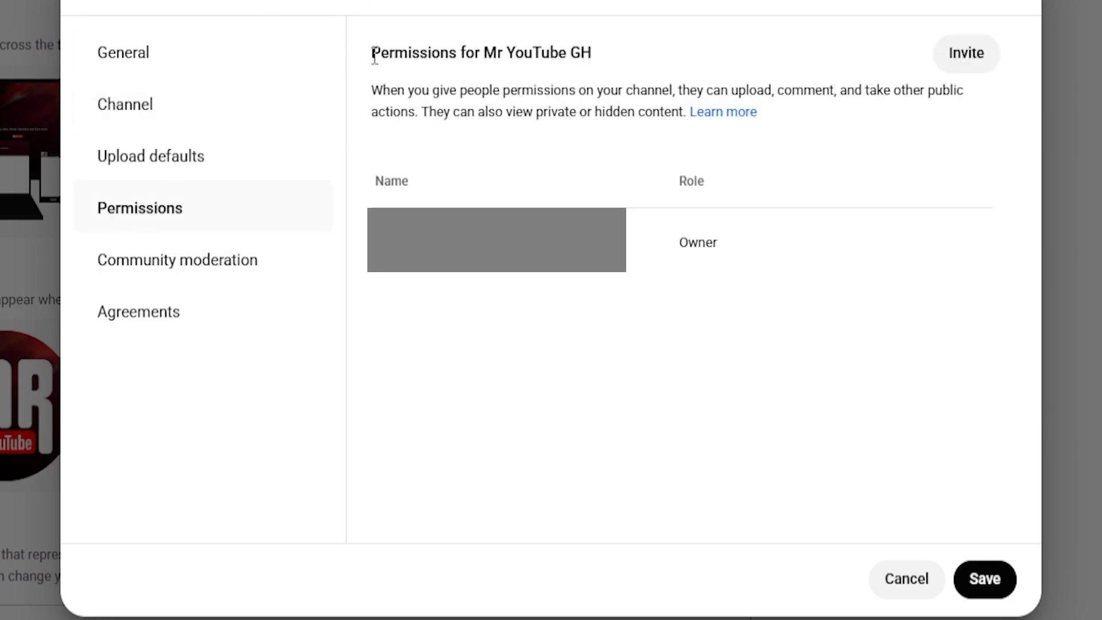
left_click_drag(404, 50, 620, 40)
left_click(681, 396)
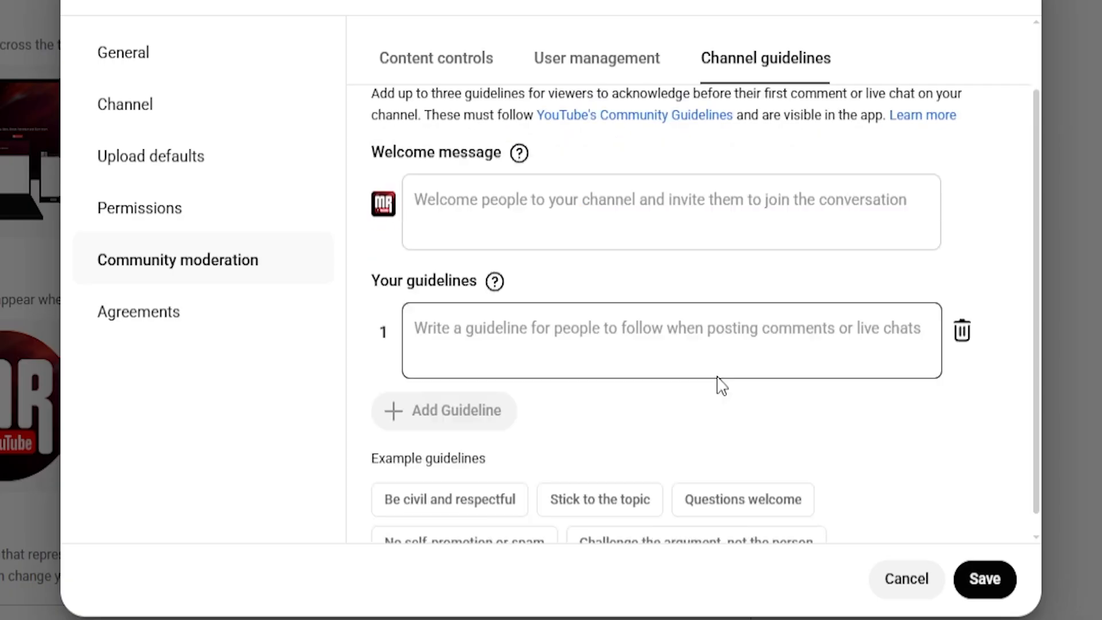
scroll(721, 383, "down", 1)
left_click(120, 331)
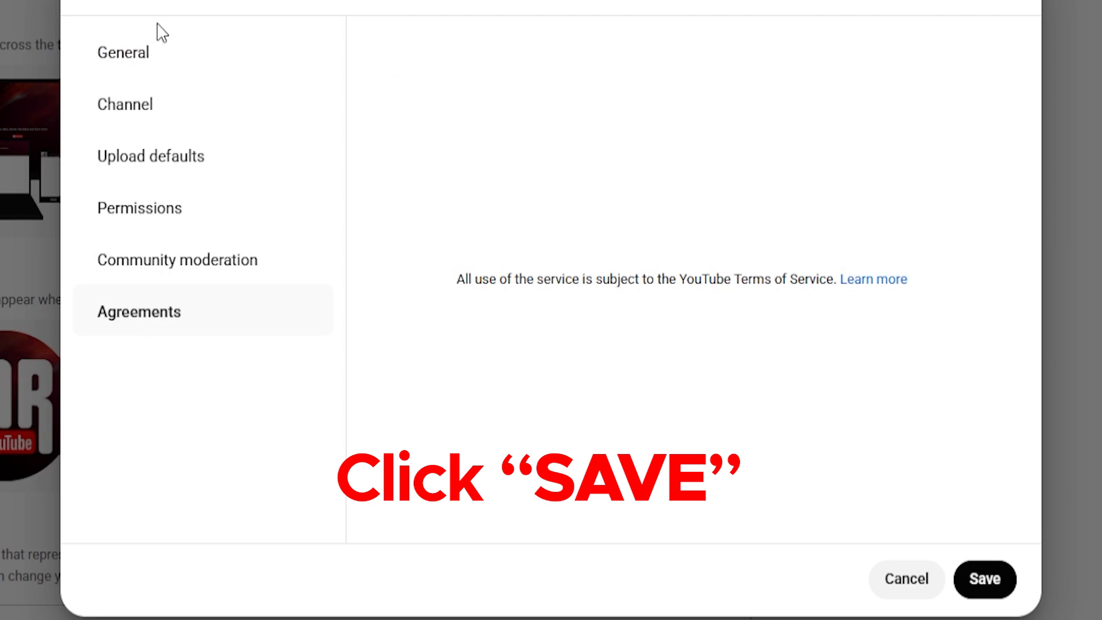
left_click(985, 579)
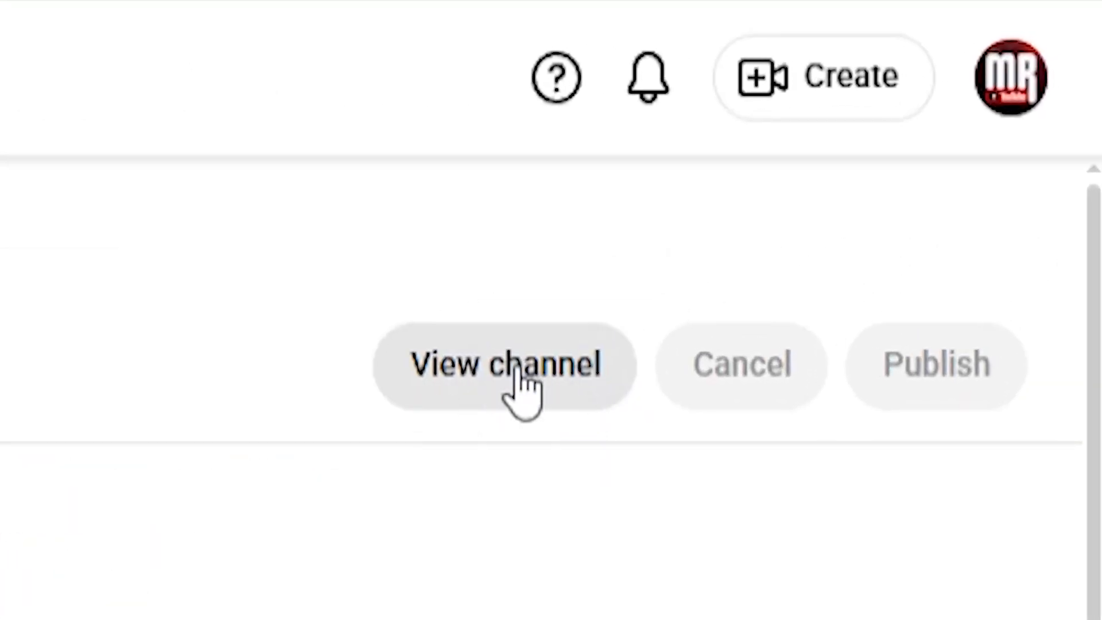
Open the channel page and start a new upload there, choosing the video file on creating a YouTube channel for beginners in 2026
left_click(459, 370)
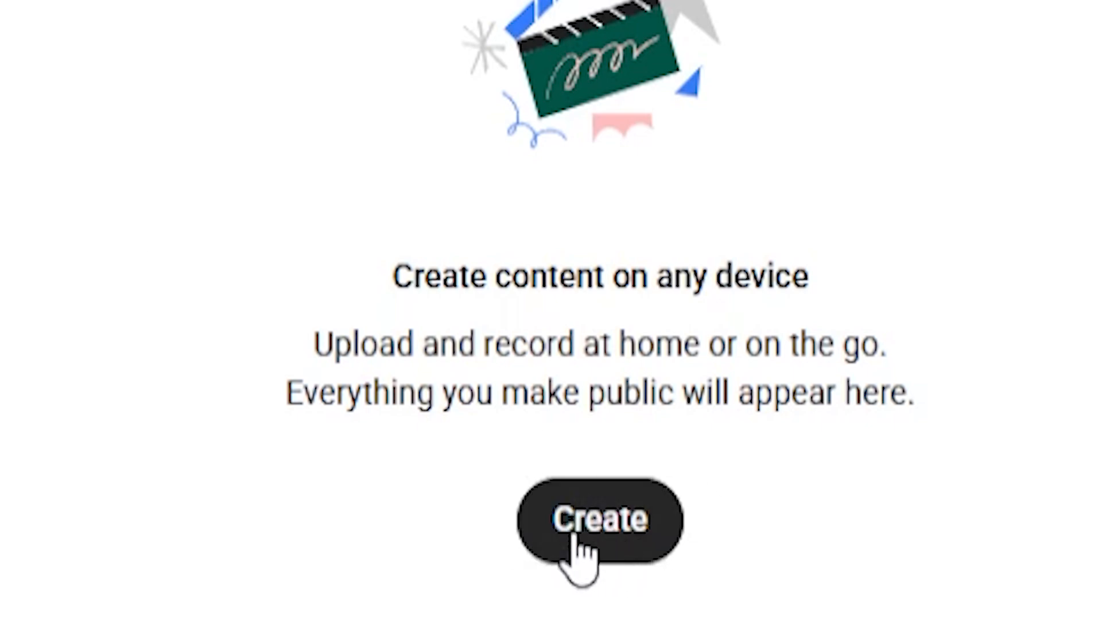
left_click_drag(421, 278, 939, 390)
left_click(805, 328)
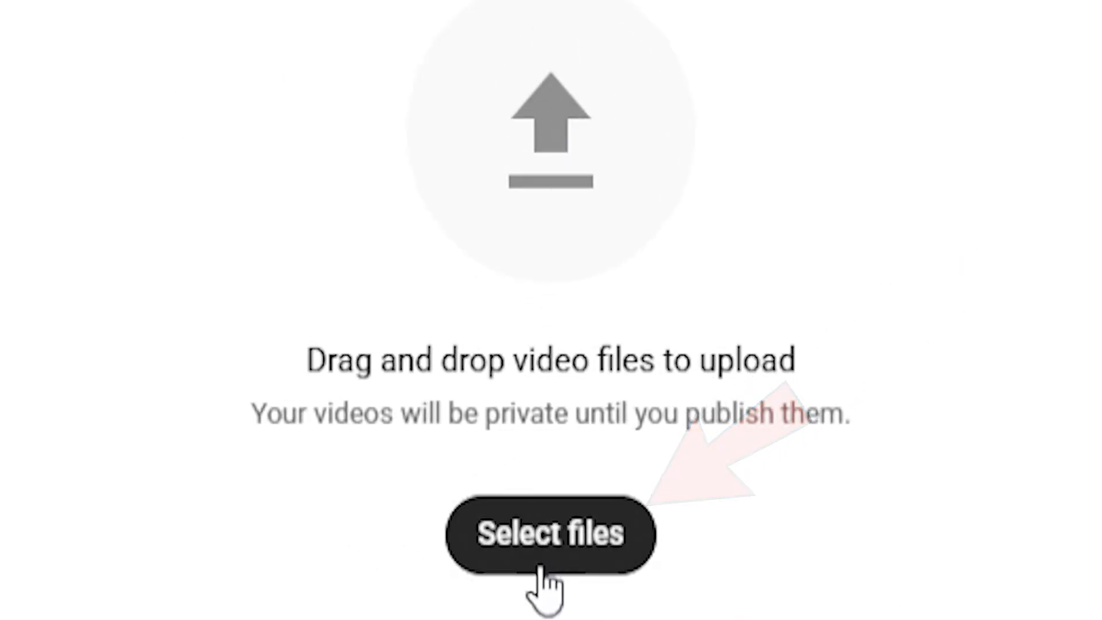
left_click_drag(314, 379, 861, 423)
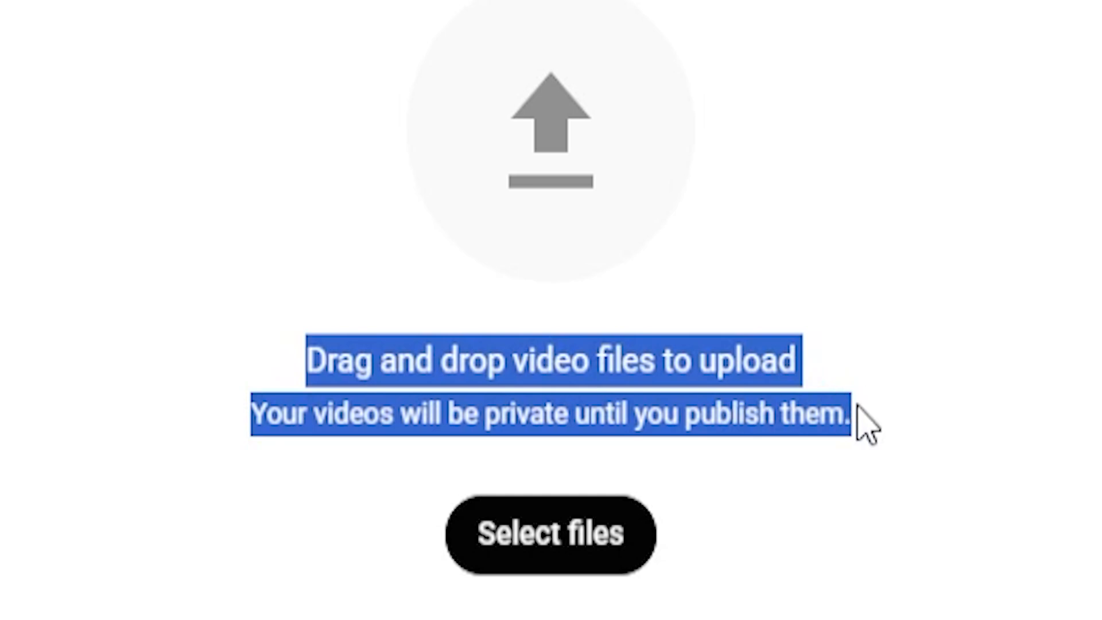
left_click(824, 565)
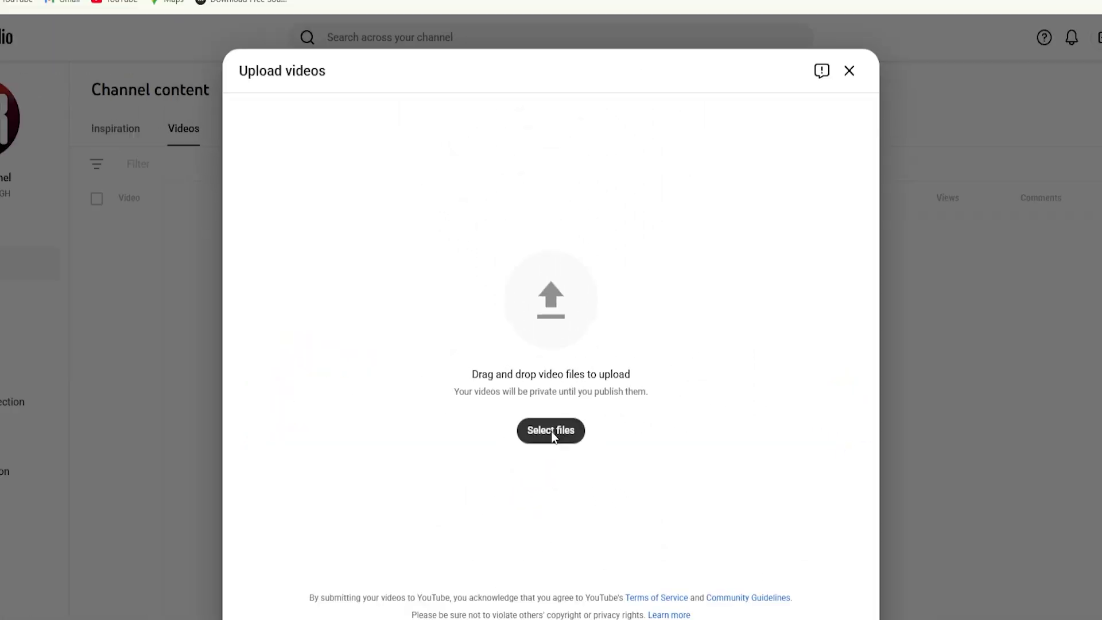
left_click(550, 492)
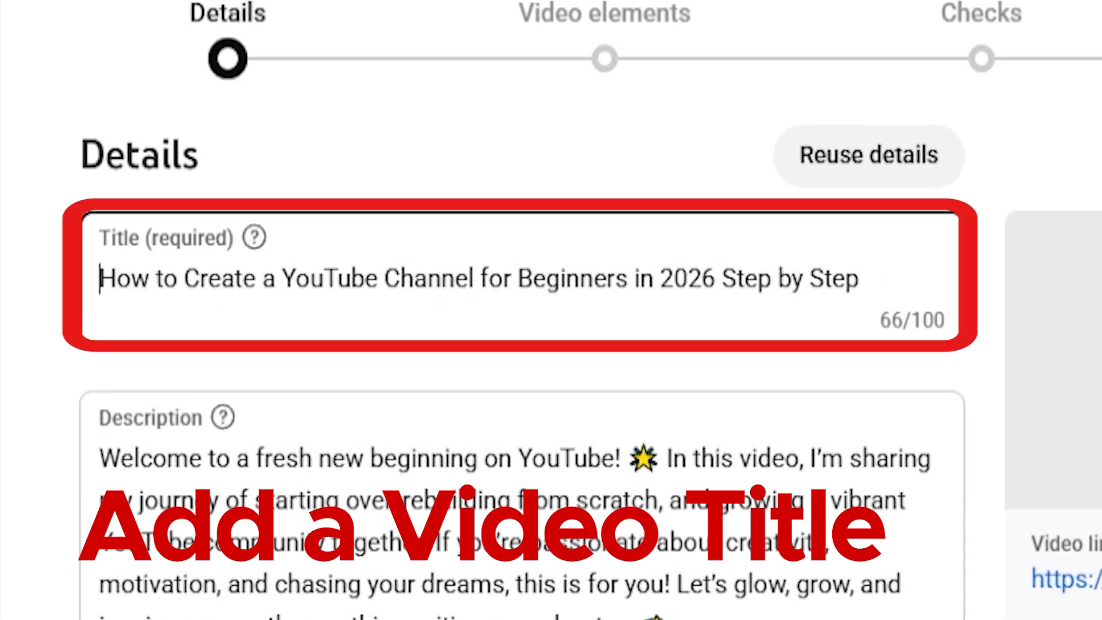
Review the uploaded video's title and description text in the upload details
left_click_drag(871, 281, 92, 299)
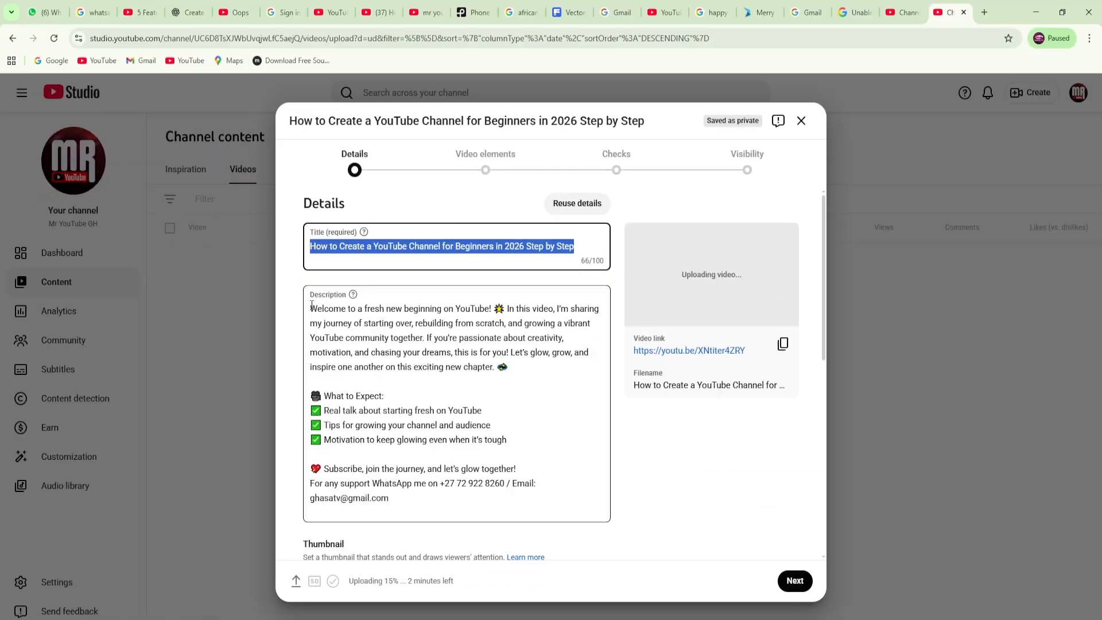
left_click(101, 459)
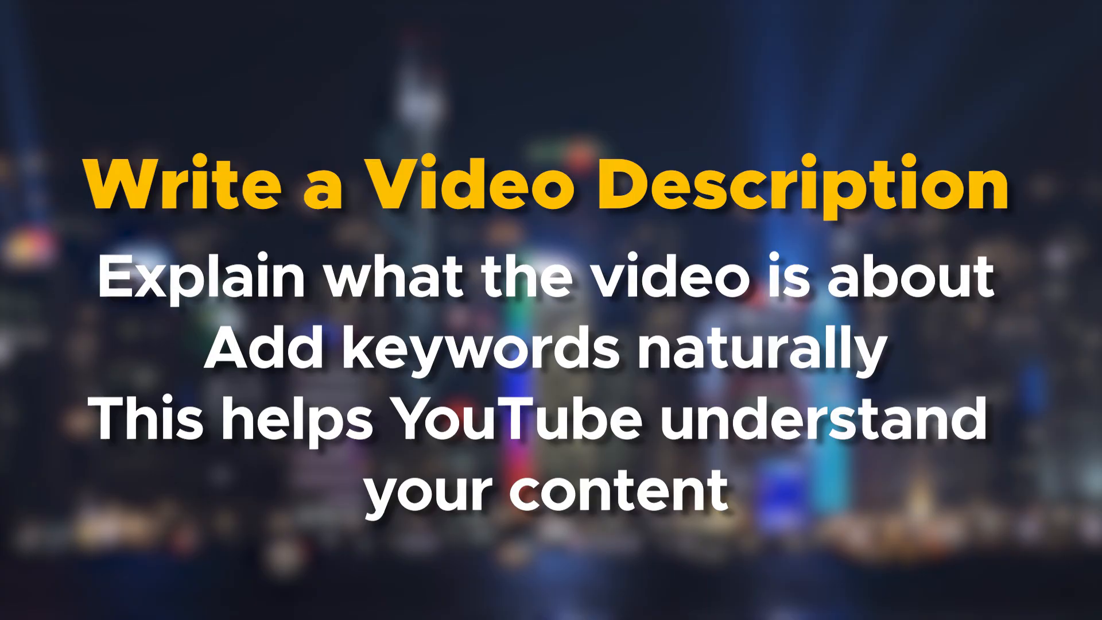
left_click_drag(305, 298, 513, 367)
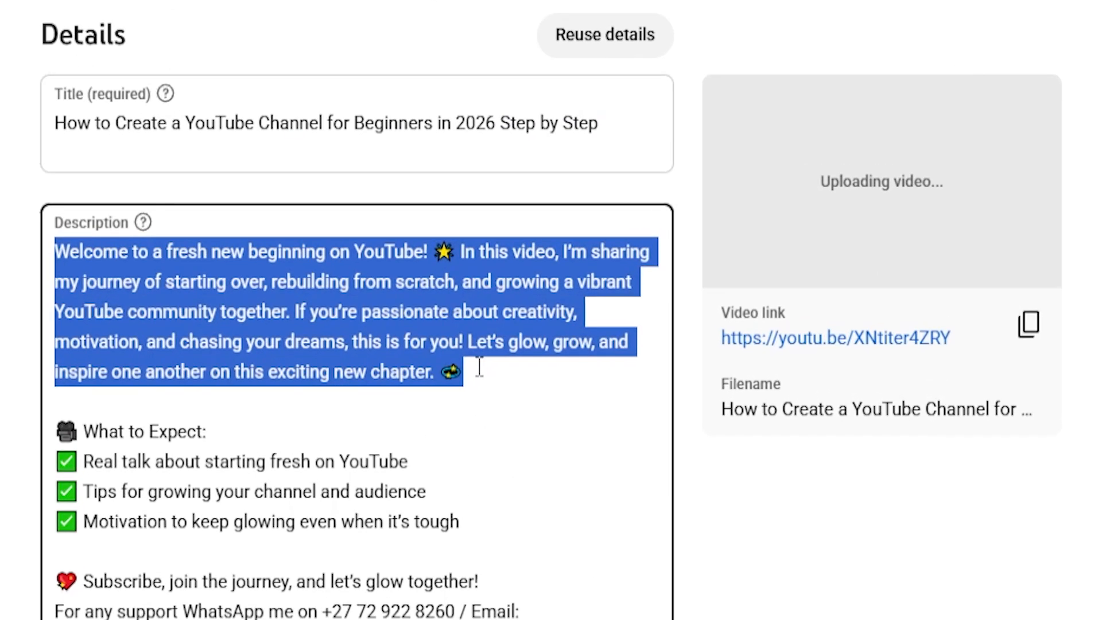
left_click(825, 573)
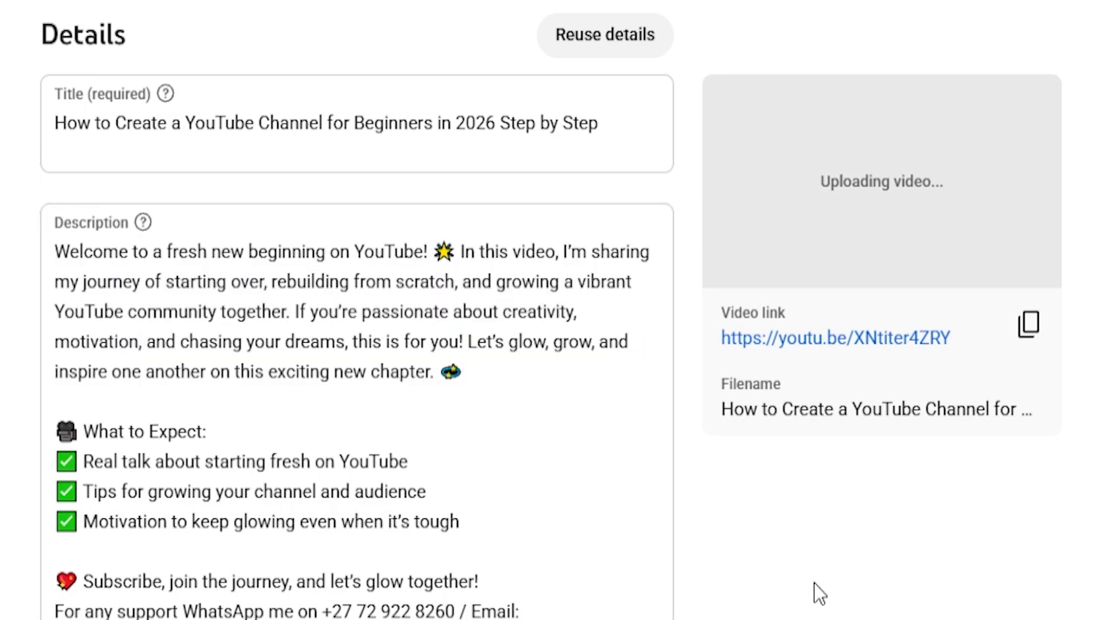
left_click(577, 496)
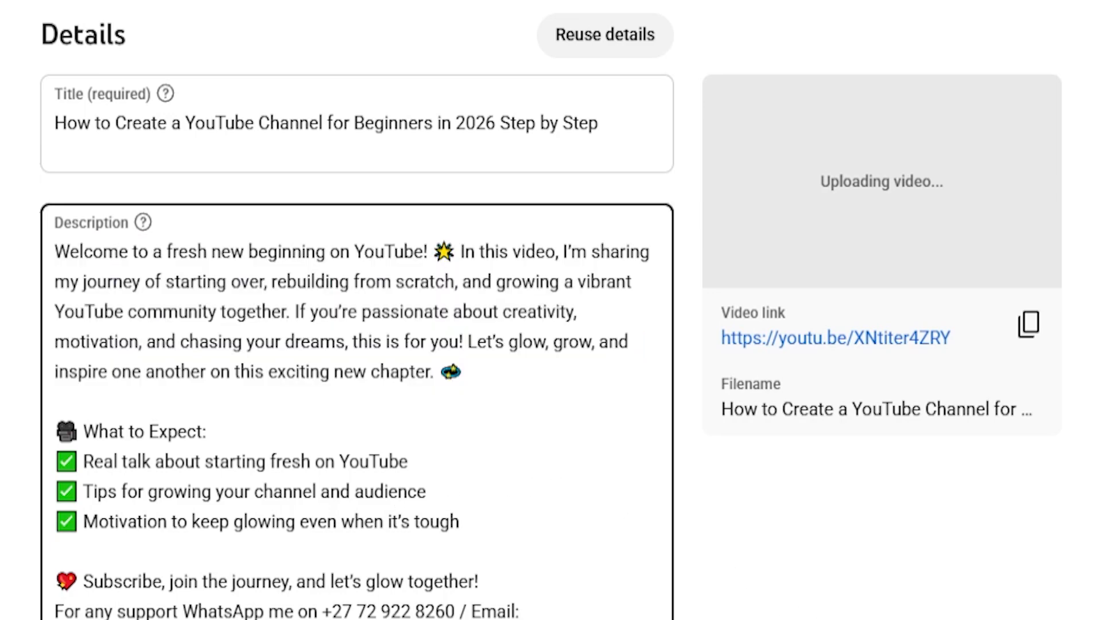
key("ctrl+a")
left_click(664, 578)
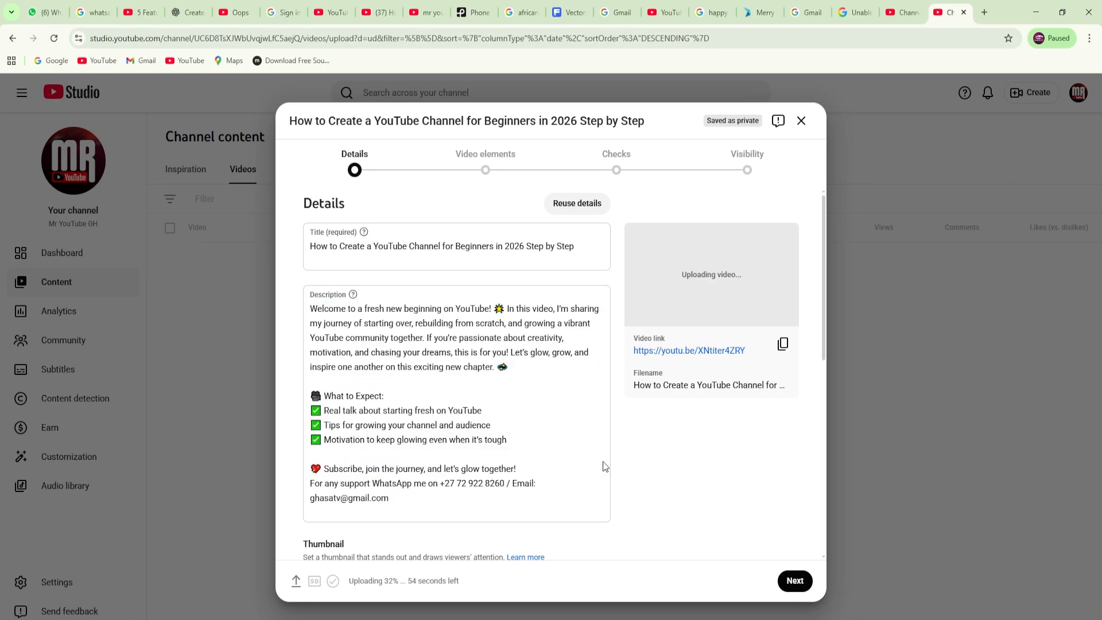
Look at the thumbnail, playlist and audience options, and check the auto-generated thumbnails without applying one
scroll(574, 466, "down", 8)
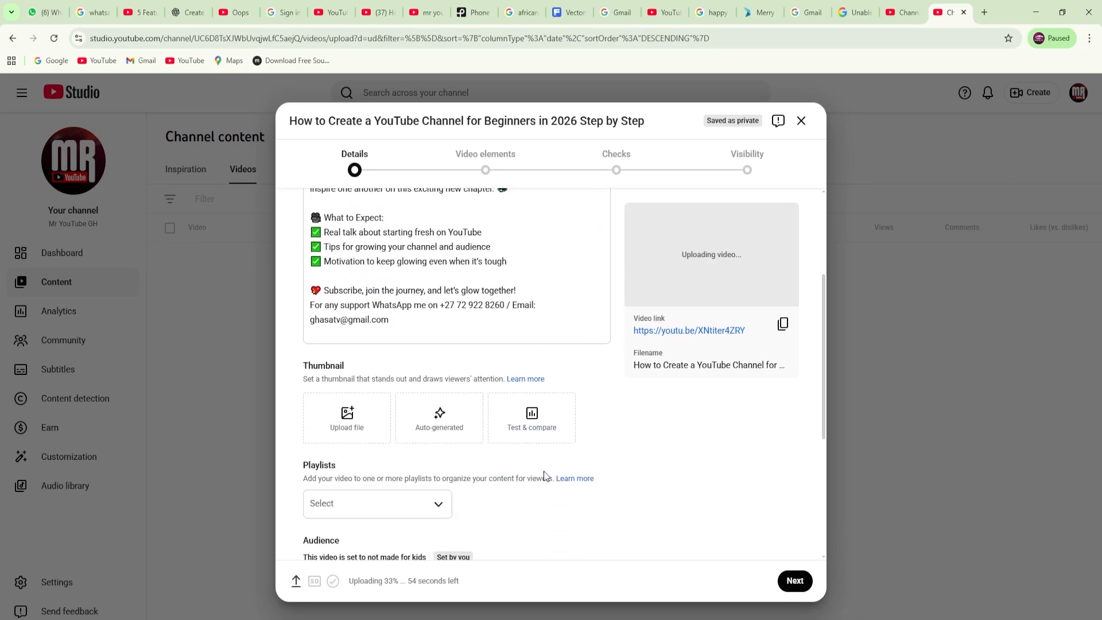
left_click_drag(822, 421, 813, 325)
scroll(813, 324, "down", 1)
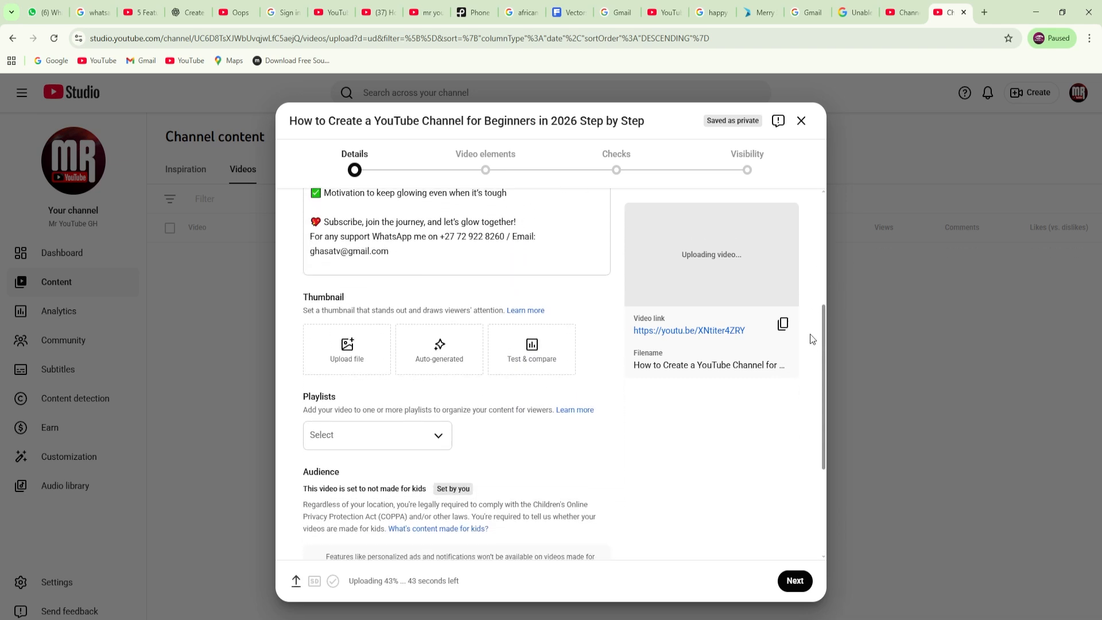
left_click(440, 353)
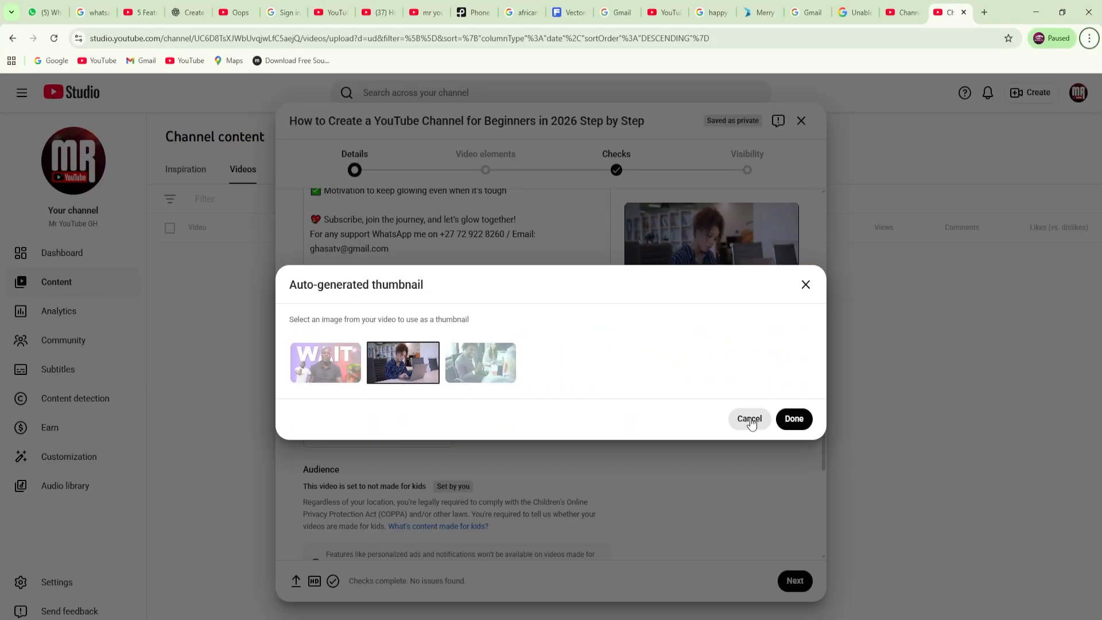
left_click(1014, 462)
Upload the image "How To Create a New YouTube Account 2026" as the video's custom thumbnail
left_click(349, 353)
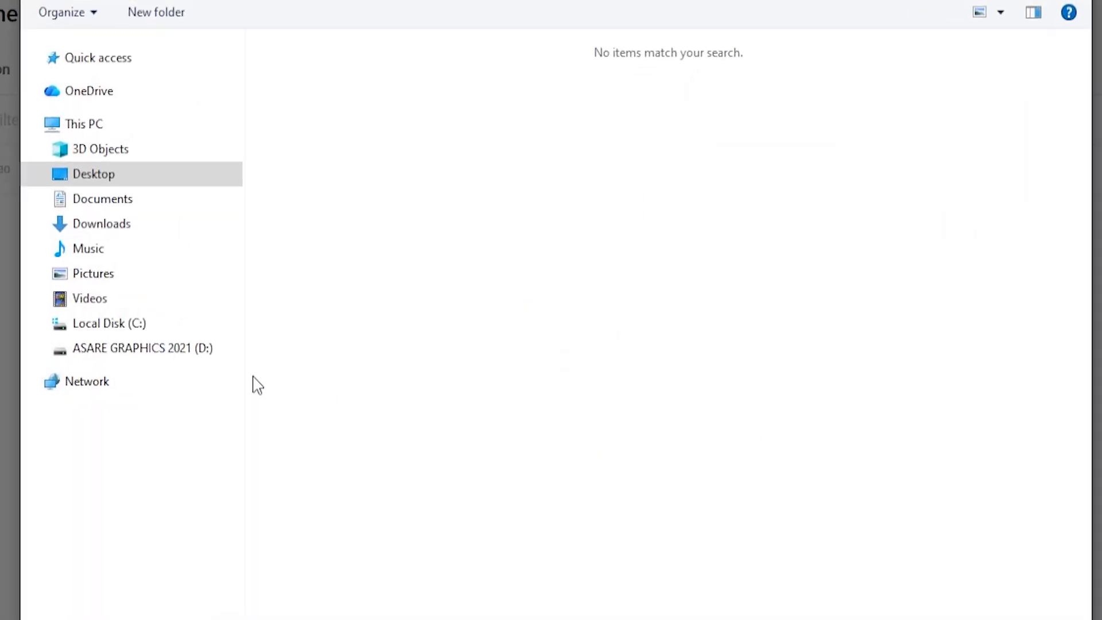
left_click(319, 108)
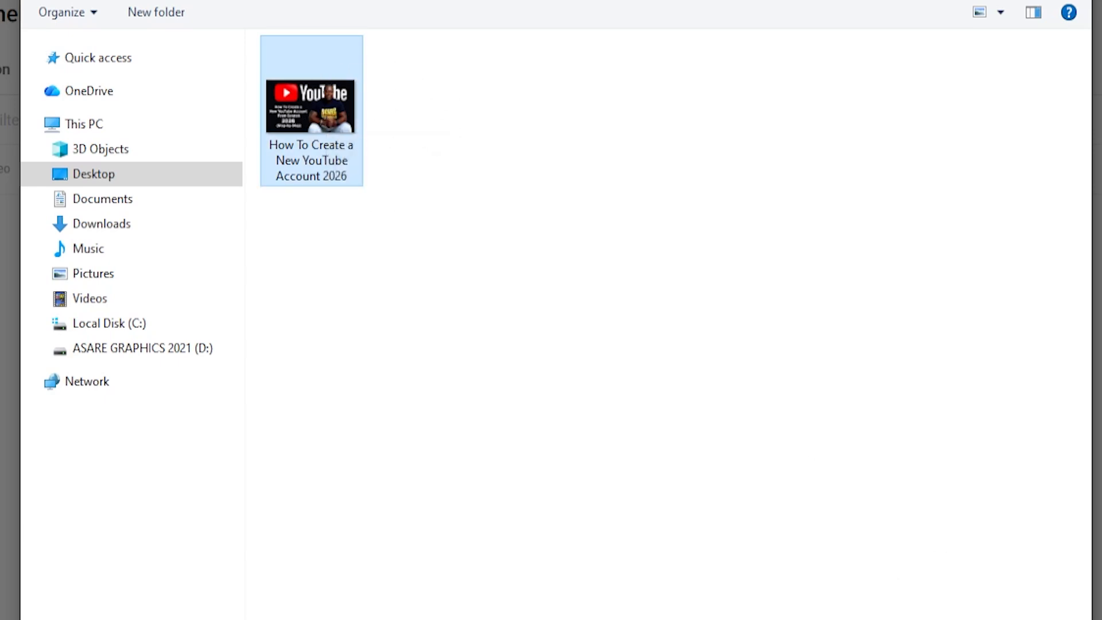
key("Return")
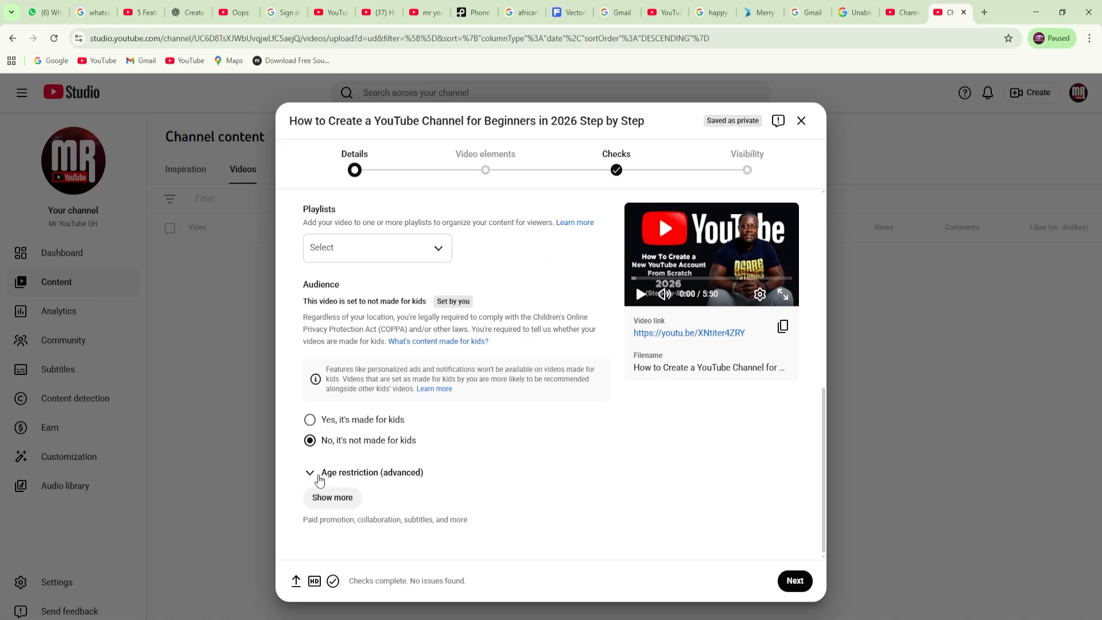
Expand the age restriction and additional video options, and answer No to the altered content question
left_click(324, 477)
scroll(589, 448, "down", 2)
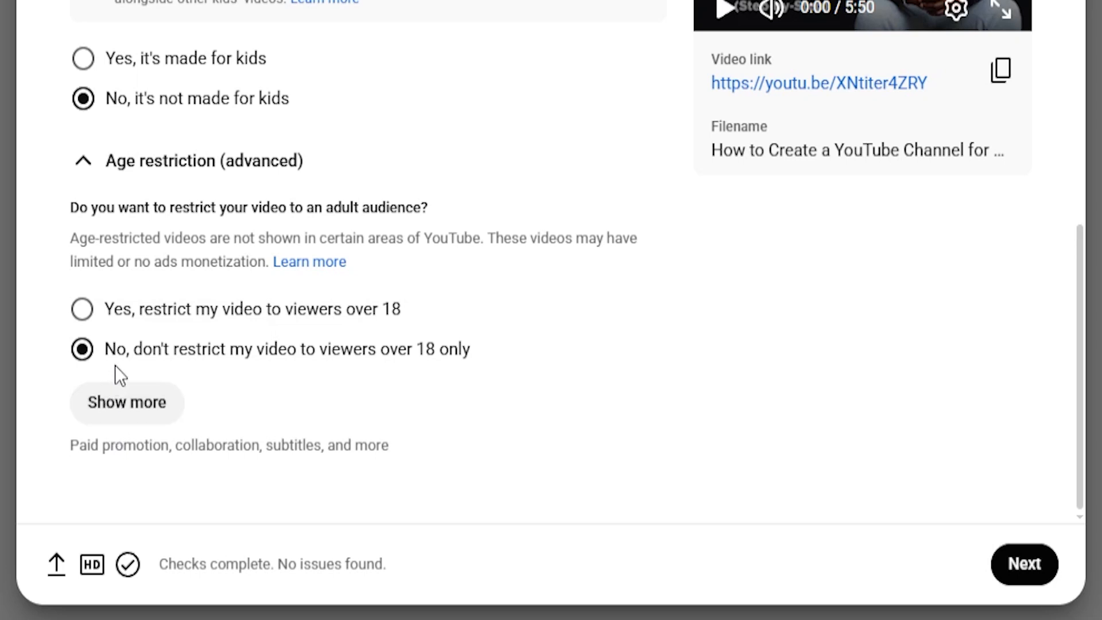
left_click(121, 406)
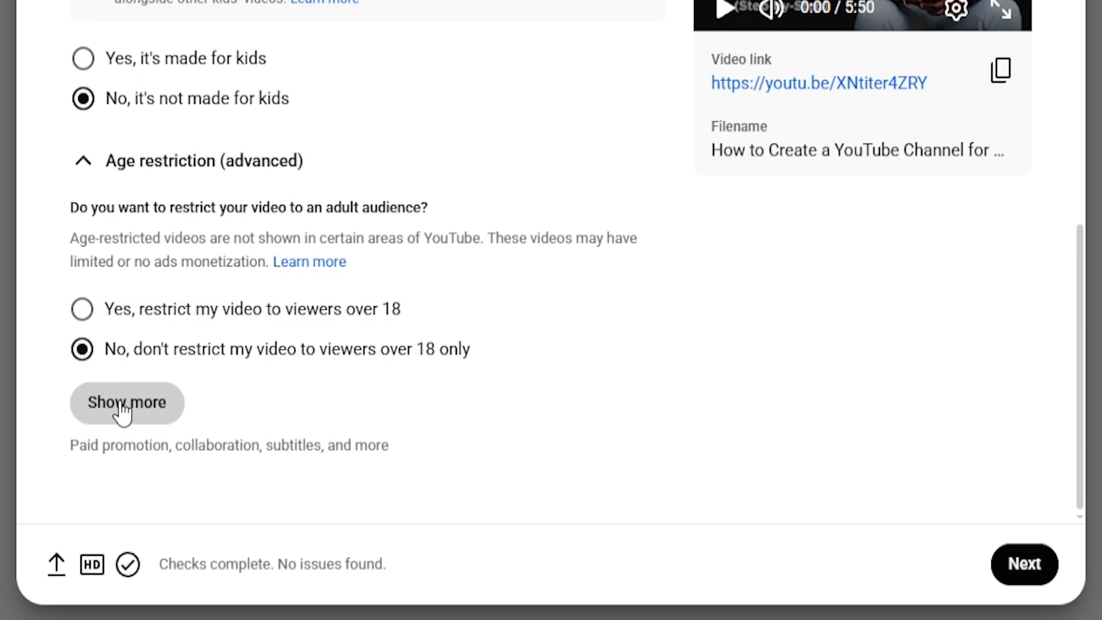
scroll(629, 334, "down", 5)
scroll(622, 322, "up", 3)
scroll(622, 322, "down", 2)
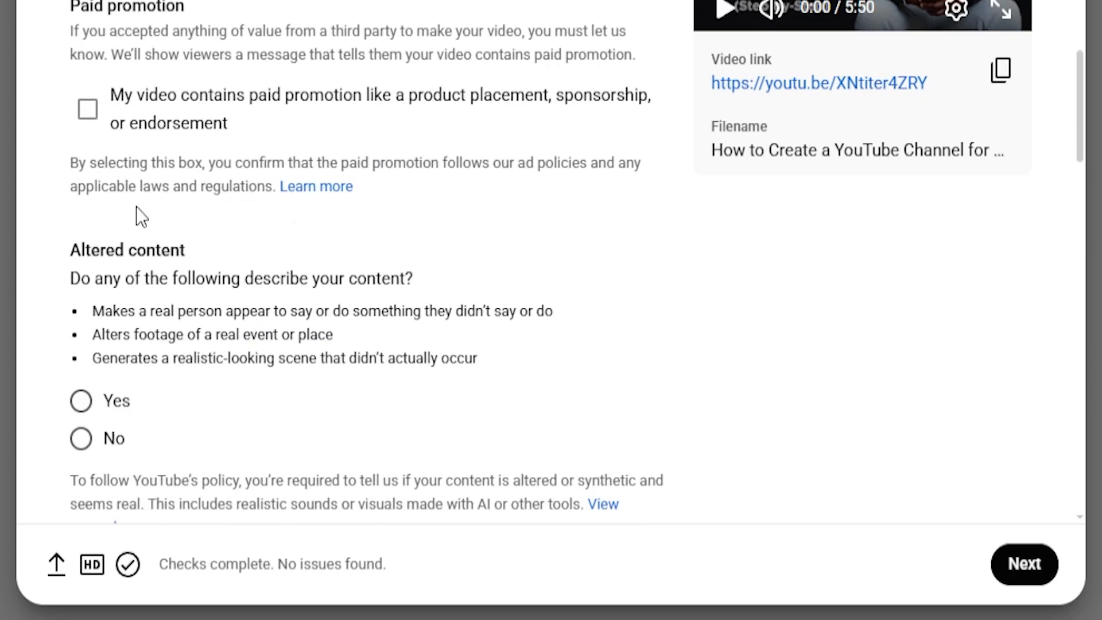
scroll(83, 322, "down", 2)
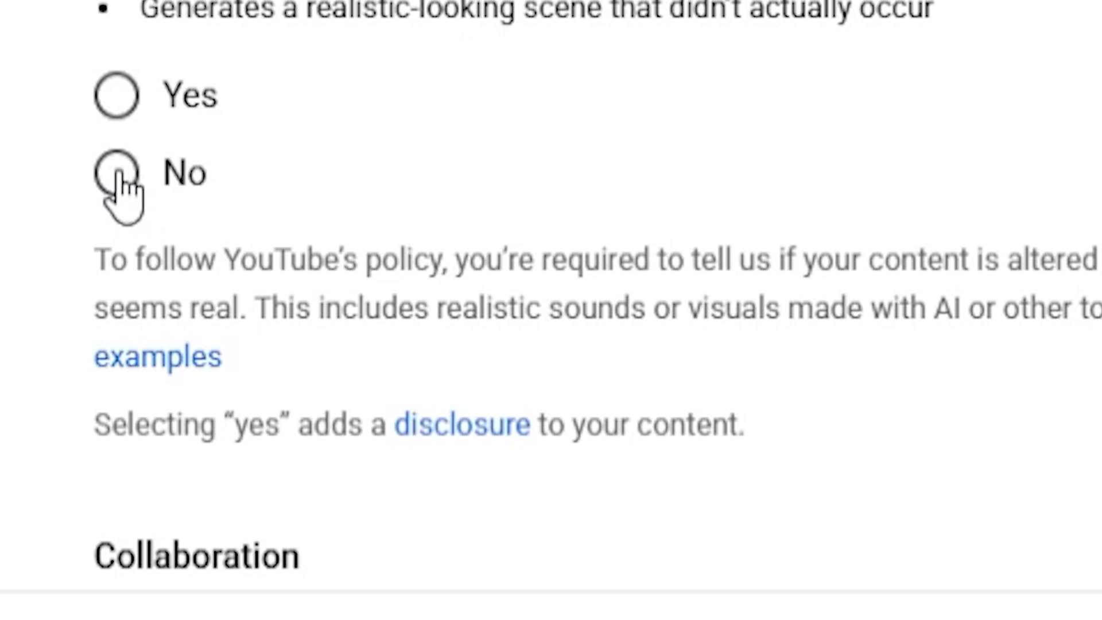
left_click(118, 173)
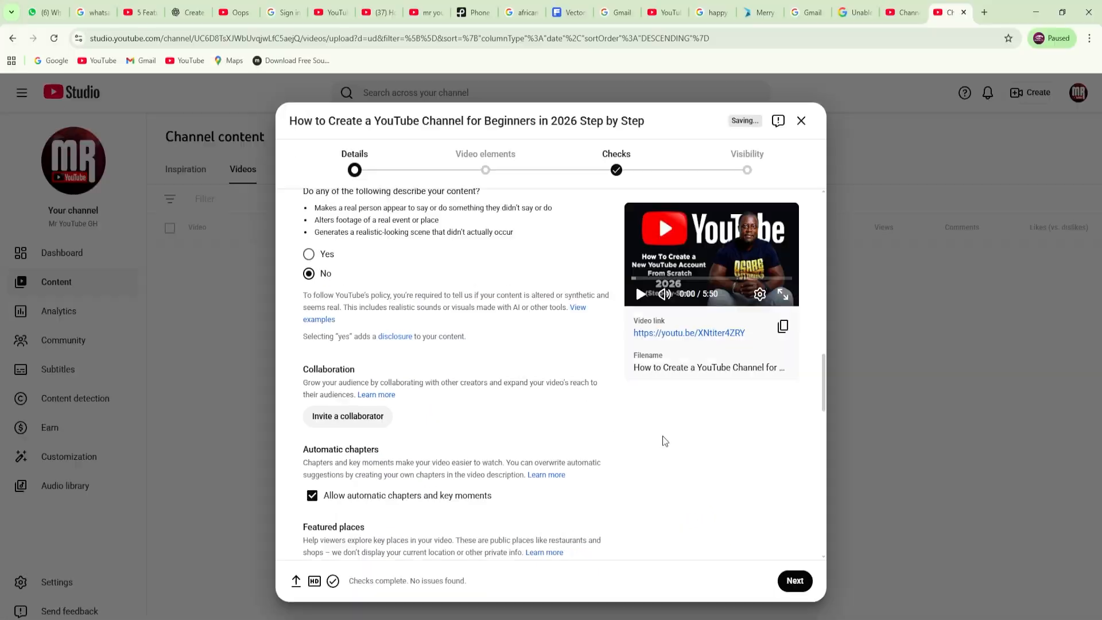
Add beginner-focused video tags, including "how to create a youtube channel 2026", "youtube channel for beginners" and "youtube tutorial 2026"
scroll(310, 298, "down", 2)
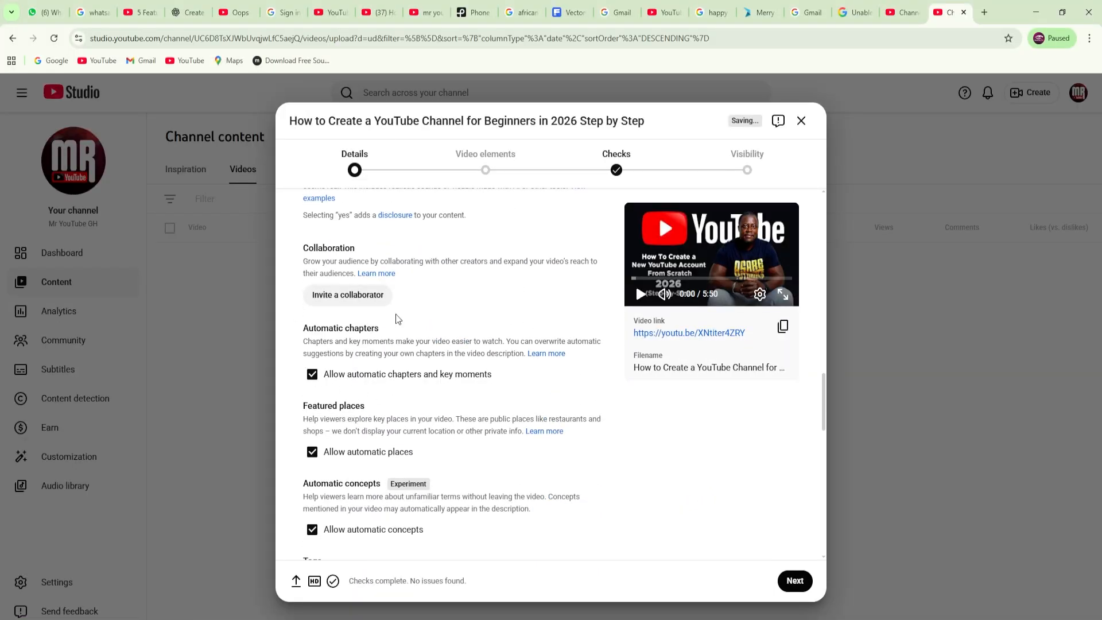
scroll(402, 345, "down", 6)
left_click(491, 256)
type("how to create a youtube channel 2026")
type("youtube channel for beginners, start a youtube channel step by step, youtube tutorial 2026, new youtube channel setup, youtube for beginners, how to start youtube 2026, youtube channel account, youtube setup for beginners, create youtube channel from scratch, youtube tips for beginners, youtube growth 2026, youtube creator guide")
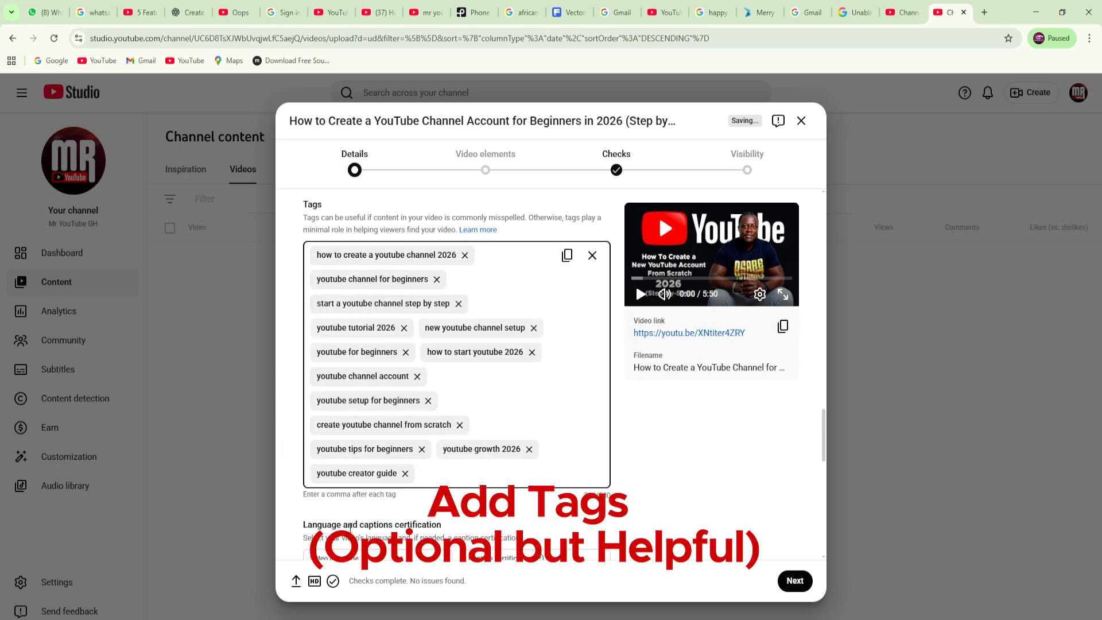
Review the video's language, license, tags, altered content and description details, and continue to the video elements
scroll(492, 415, "down", 12)
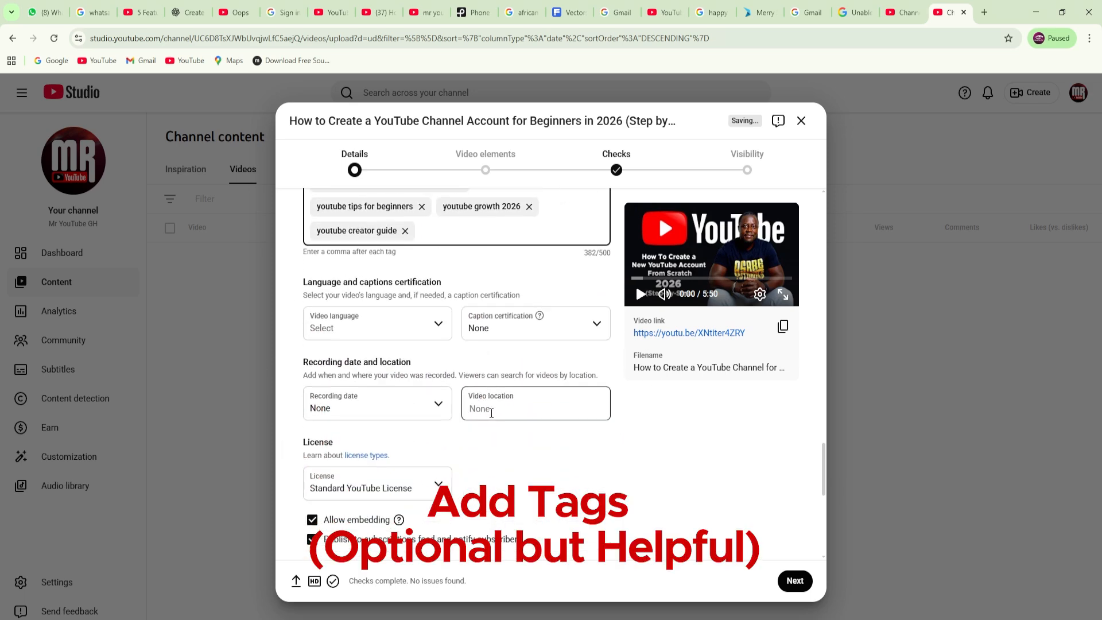
scroll(425, 419, "down", 2)
scroll(377, 423, "up", 12)
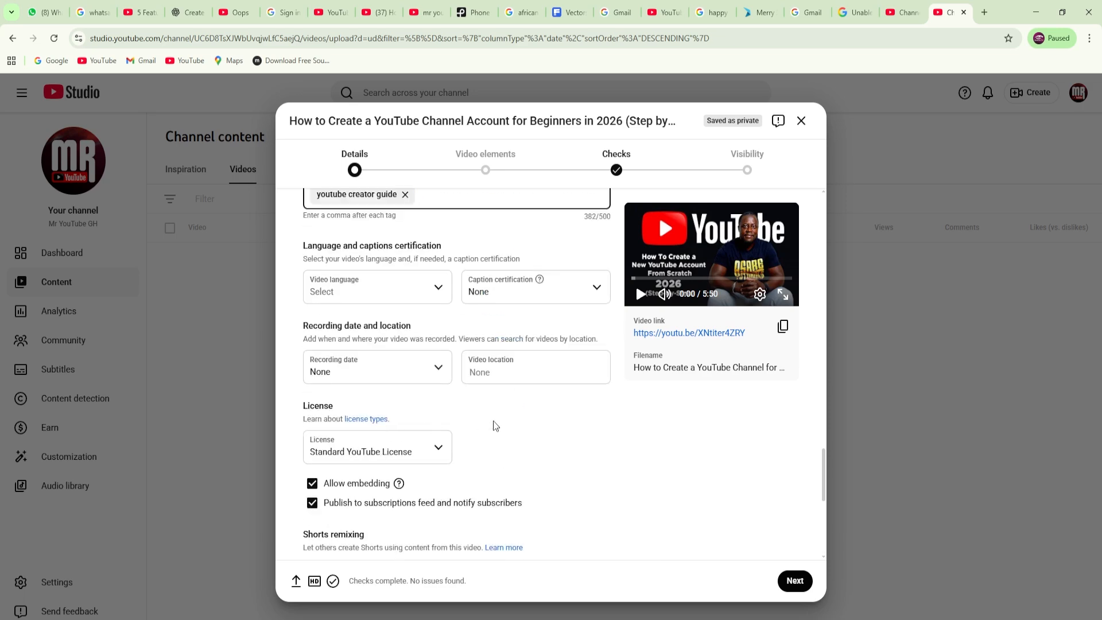
scroll(319, 354, "up", 3)
scroll(344, 400, "down", 2)
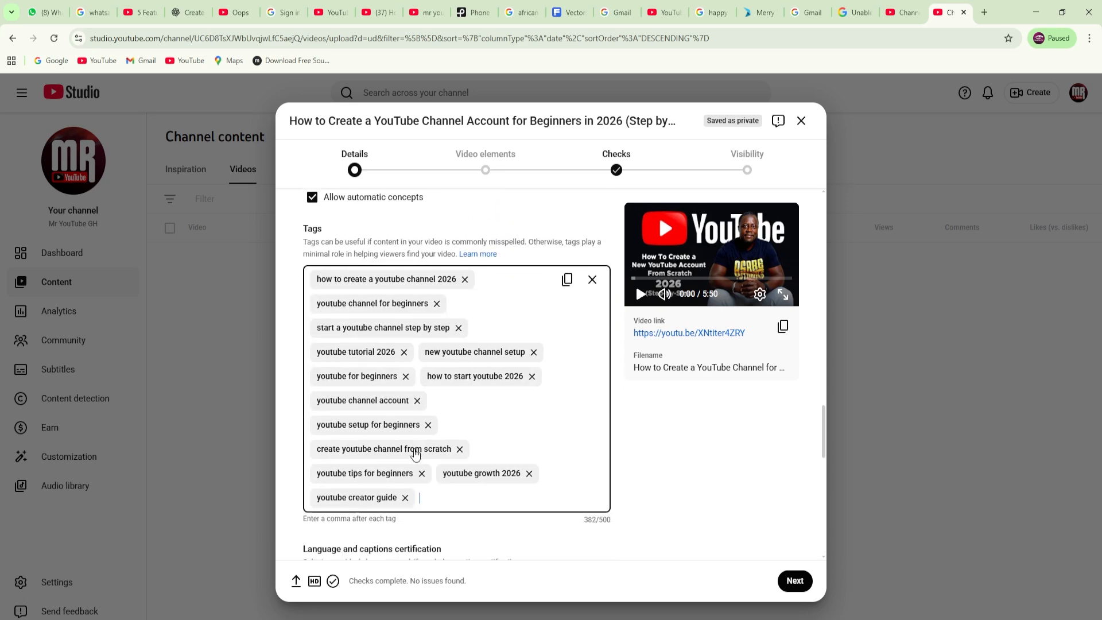
scroll(549, 396, "up", 20)
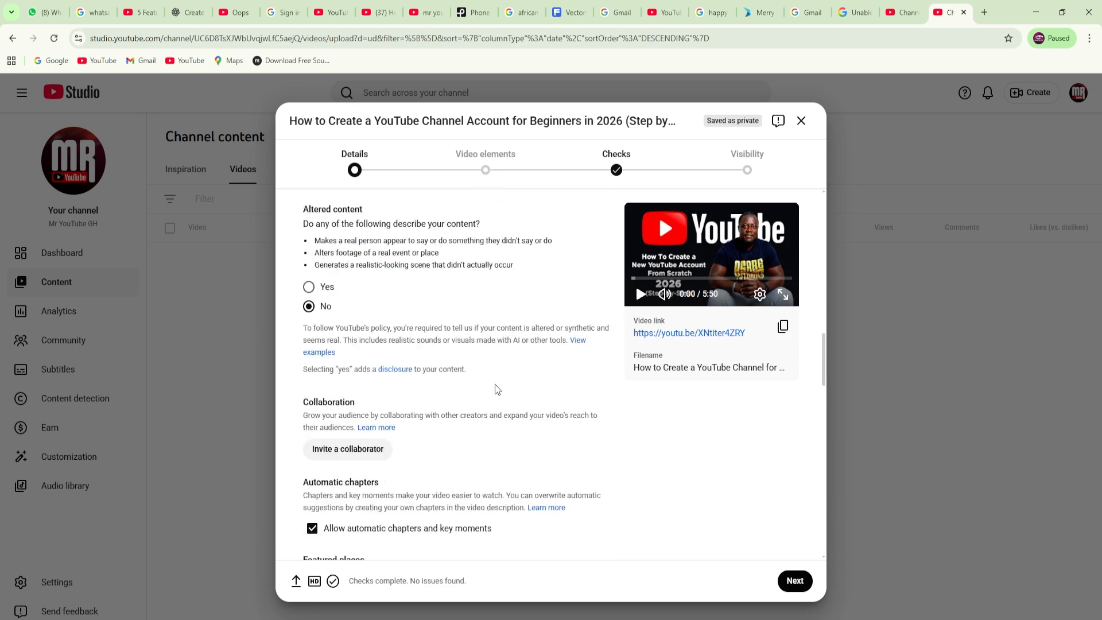
scroll(497, 388, "up", 10)
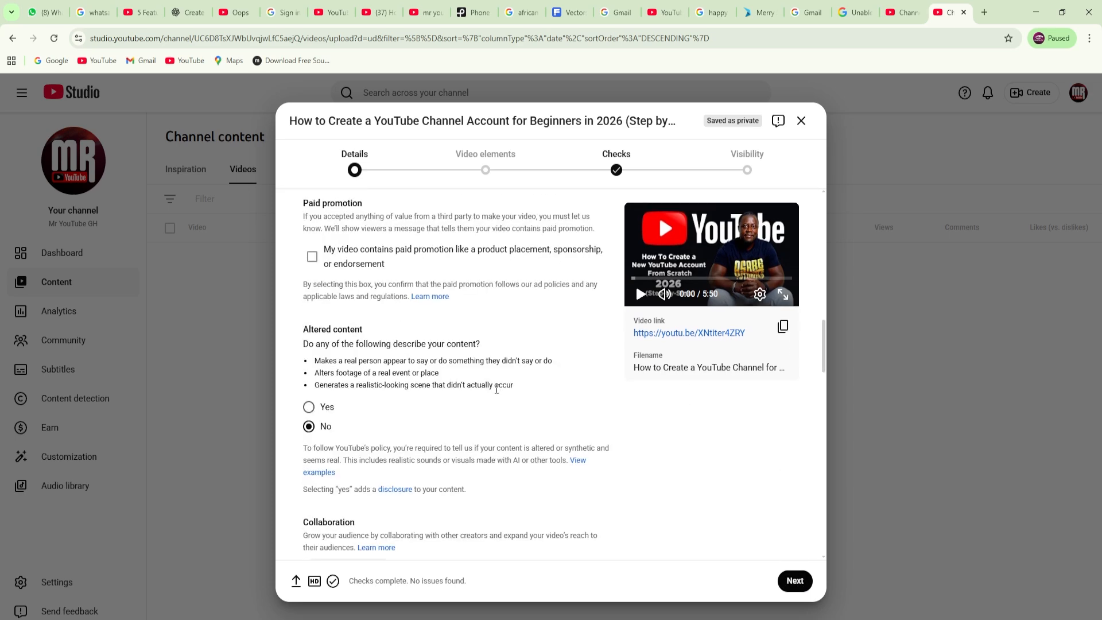
scroll(497, 389, "up", 15)
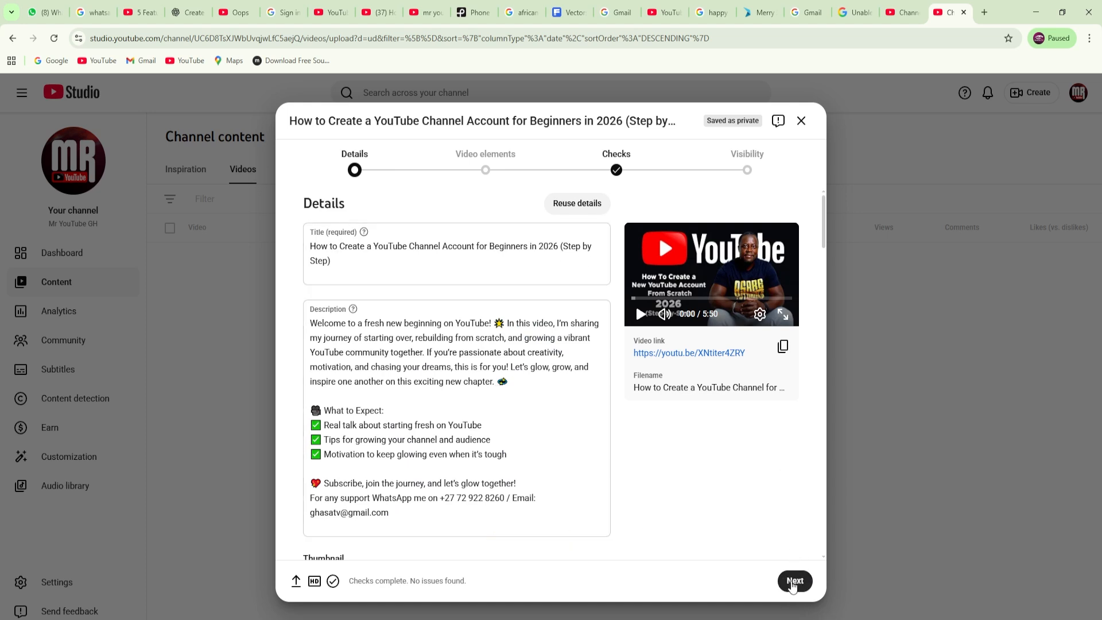
left_click(795, 581)
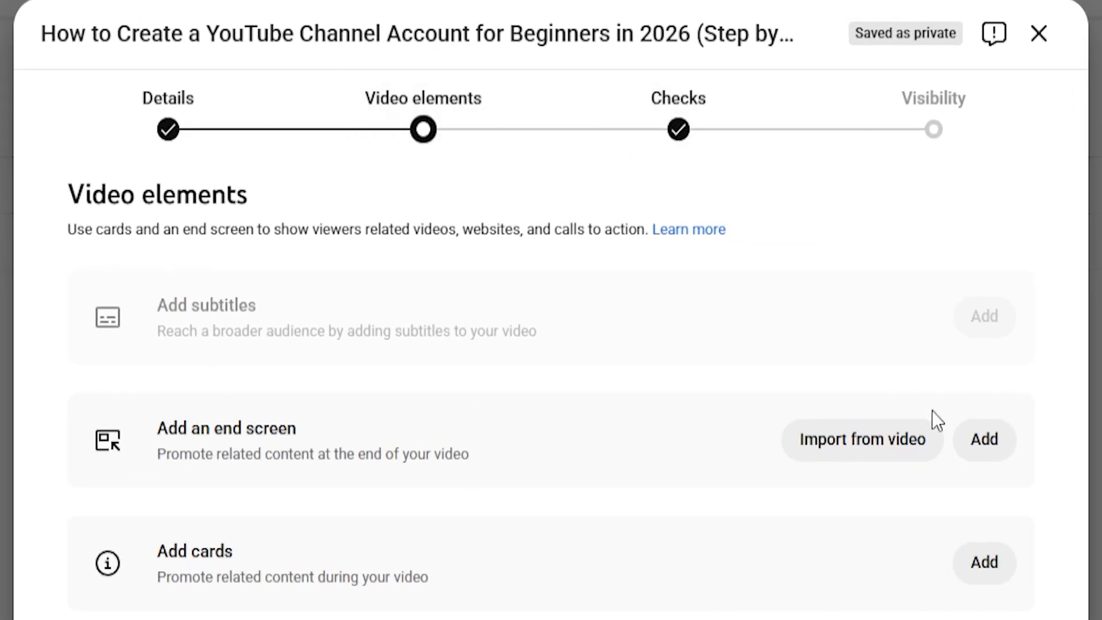
Examine the end screen templates and the option to import one from another video, and leave without adding an end screen
left_click(864, 442)
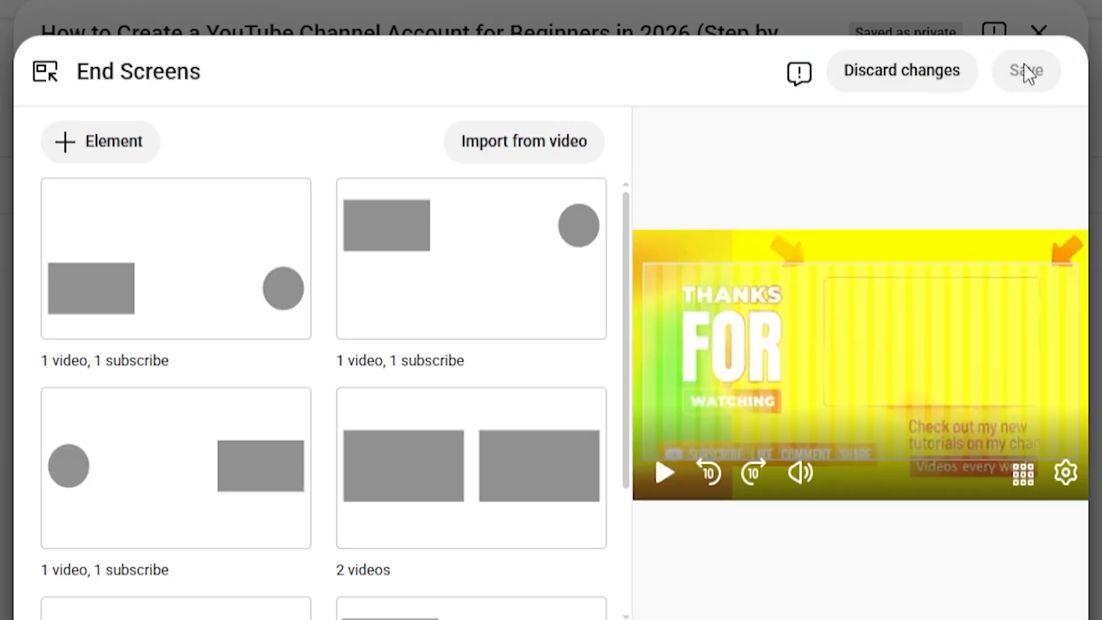
left_click(879, 78)
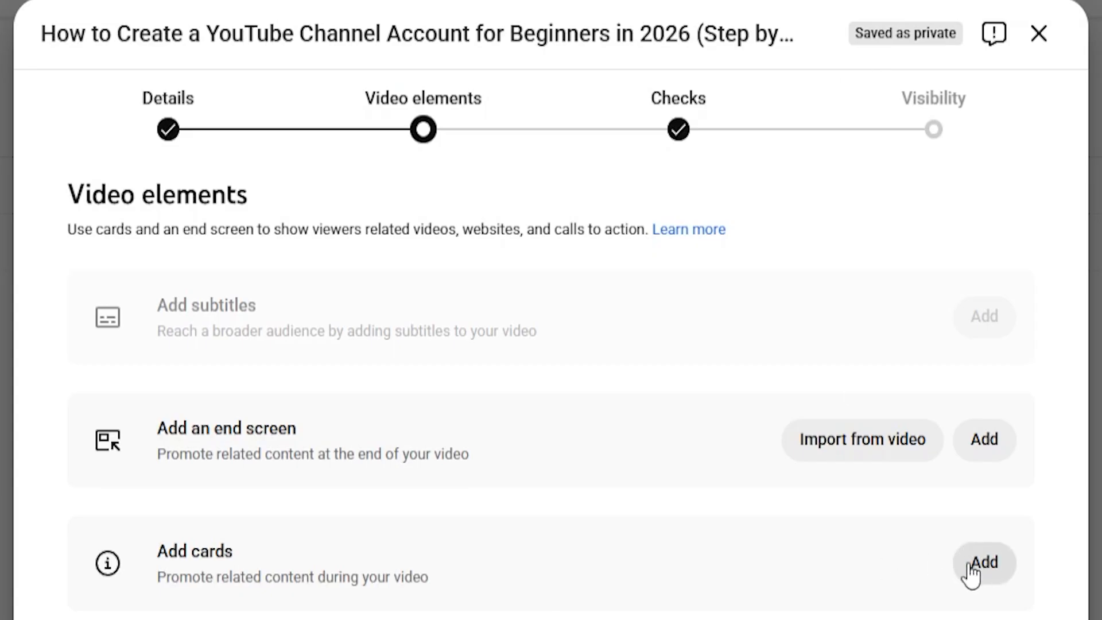
left_click(897, 462)
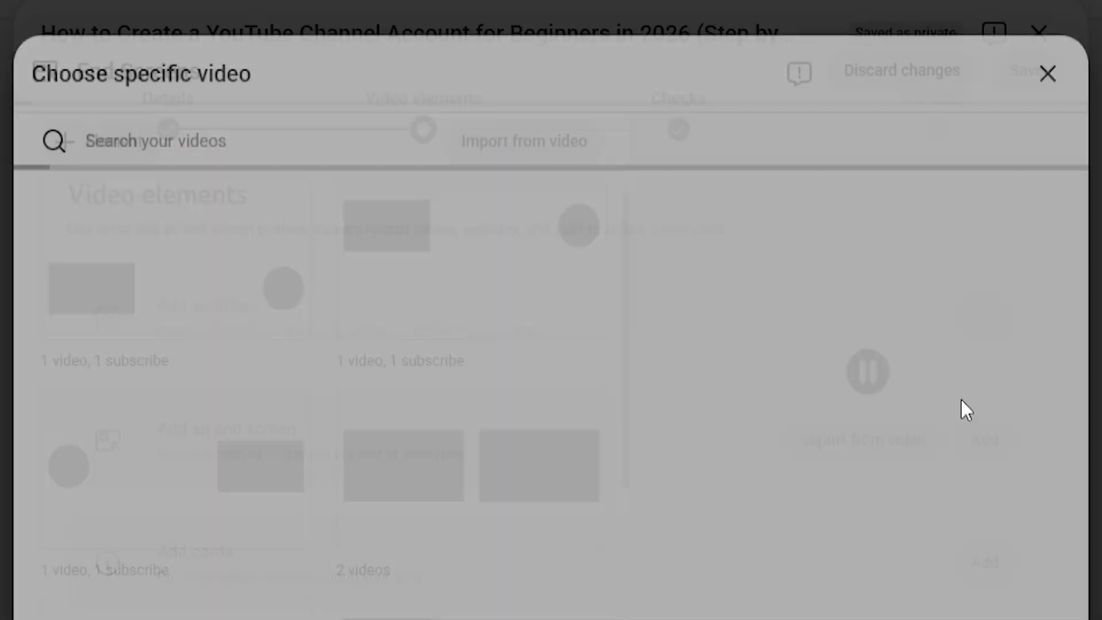
left_click(1047, 74)
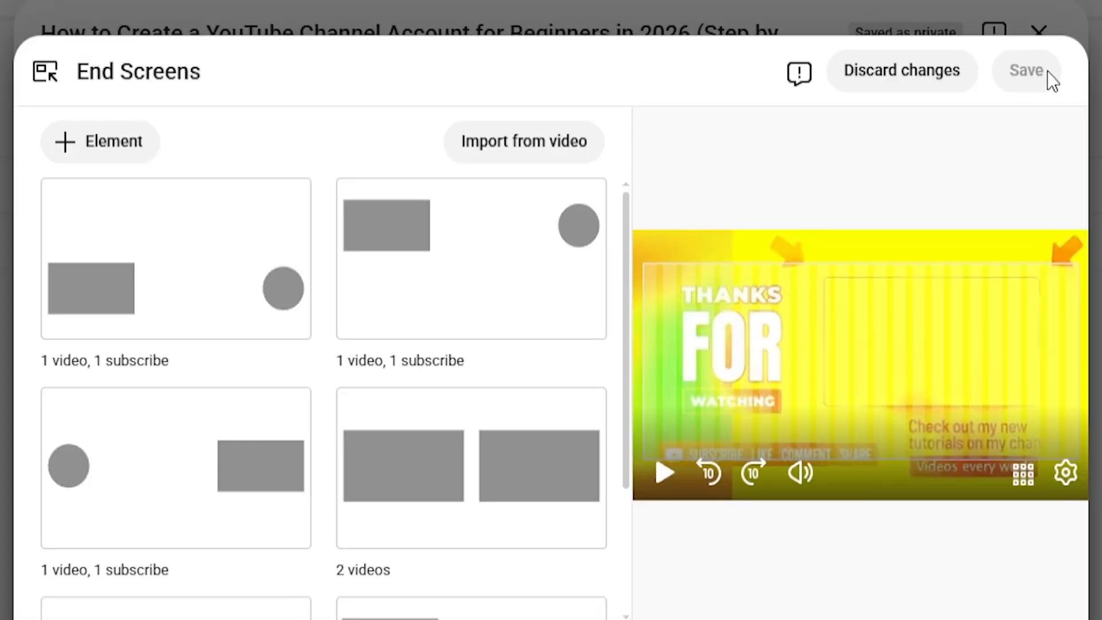
left_click(923, 69)
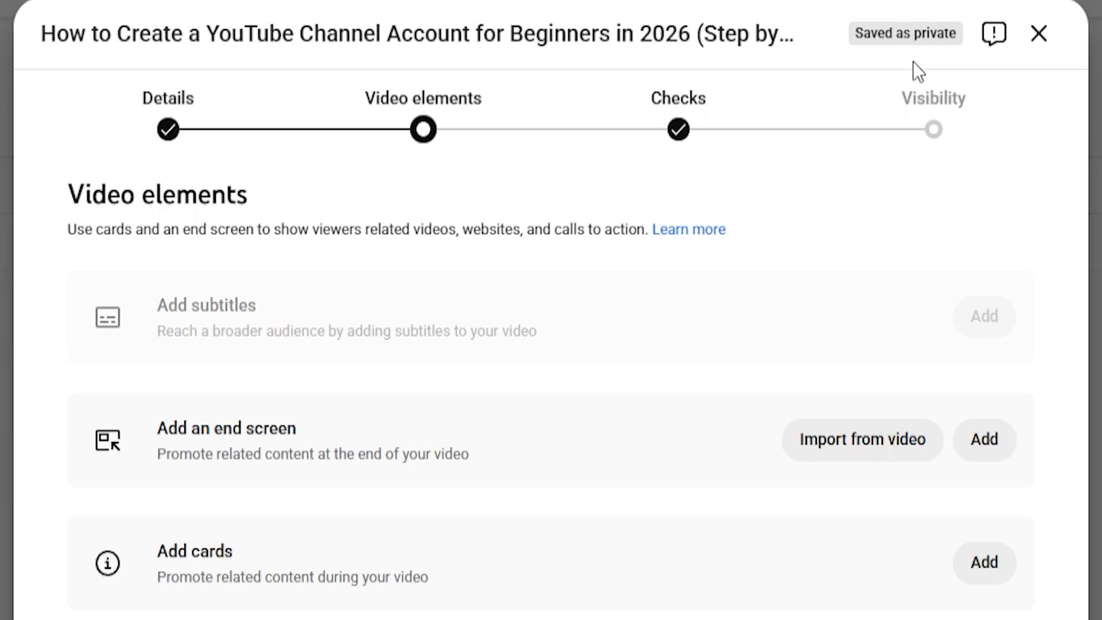
Examine the available card types and the video card's chooser, and discard the cards without adding any
left_click(984, 571)
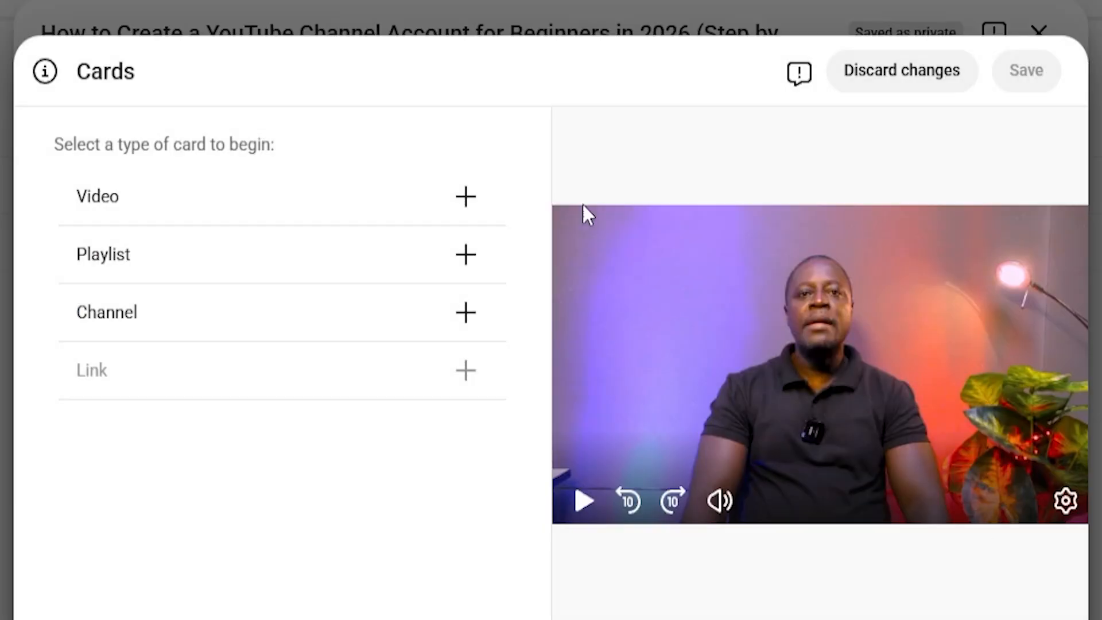
left_click(115, 204)
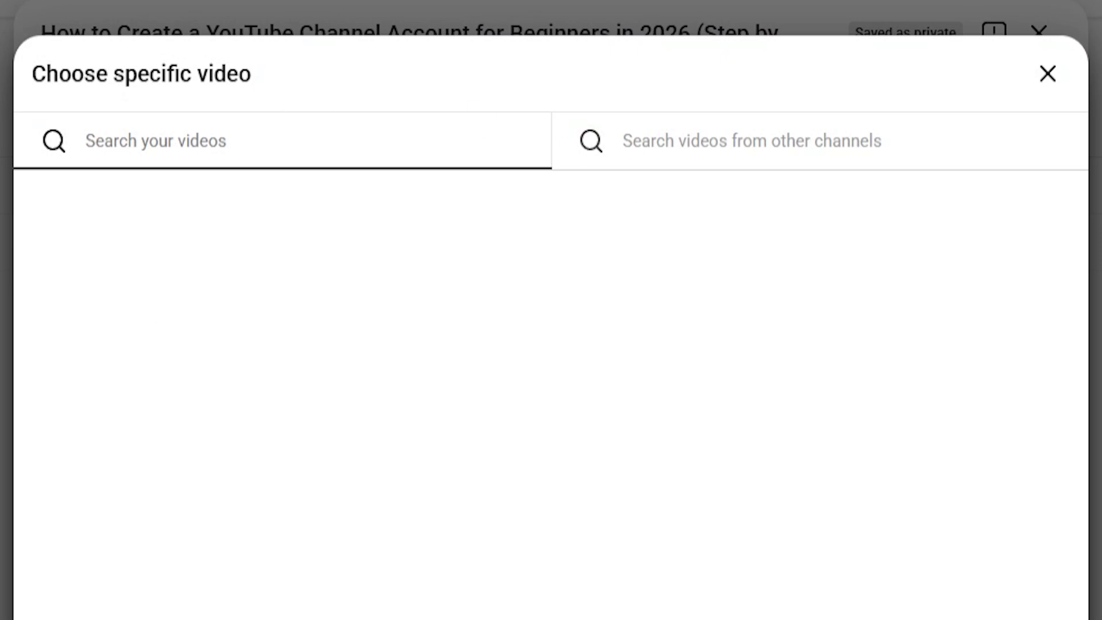
left_click(1049, 77)
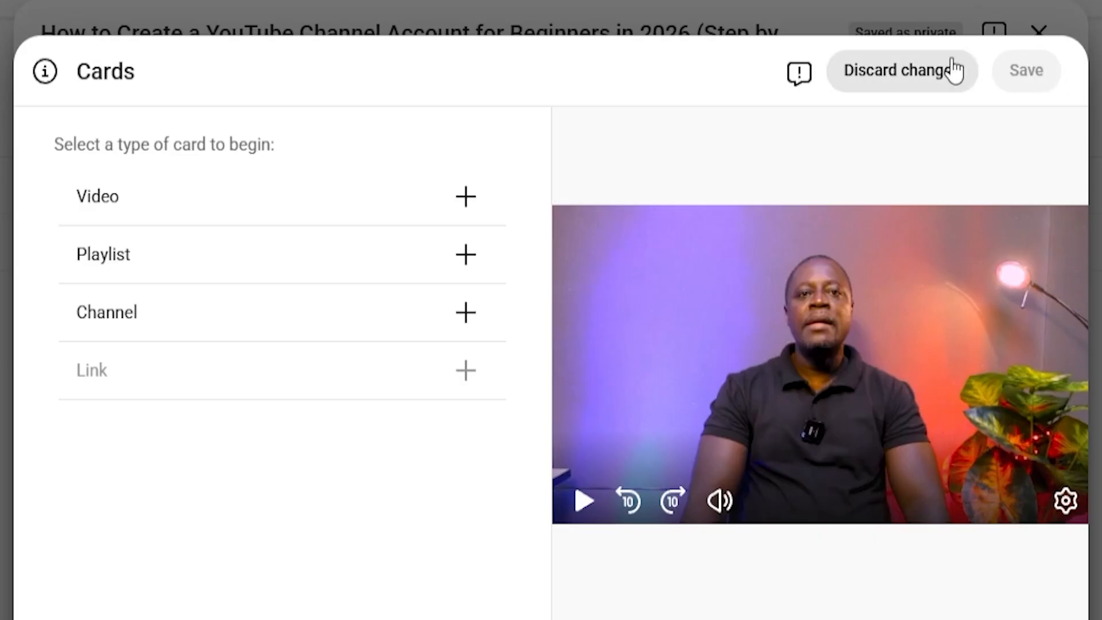
left_click(906, 80)
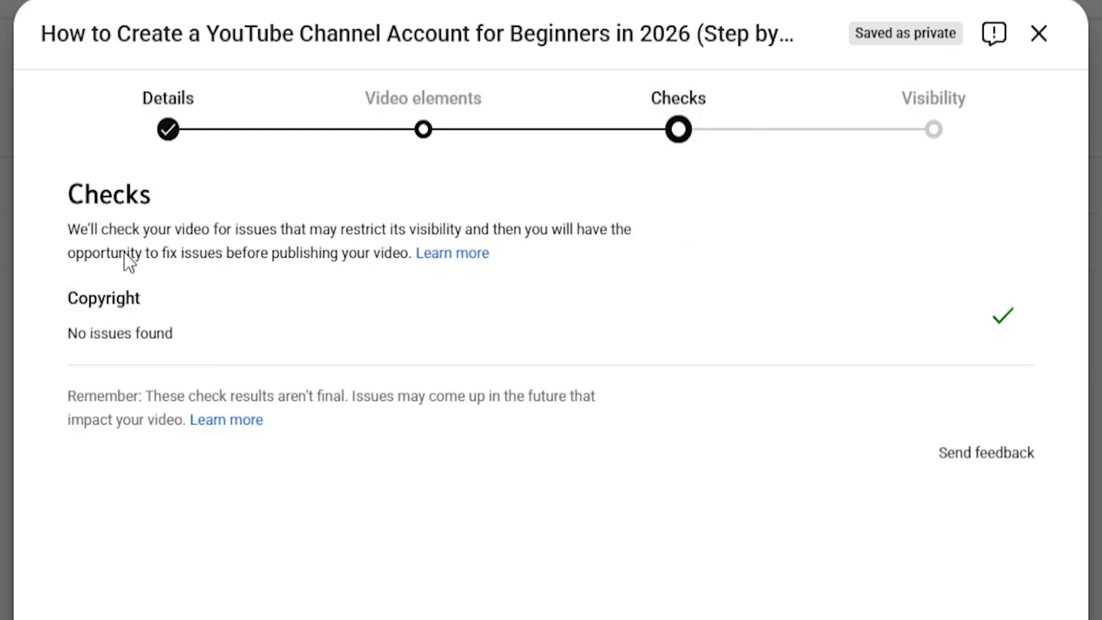
Review the copyright check and the visibility options, set the video's visibility to Private, and save the video
left_click_drag(70, 194, 210, 337)
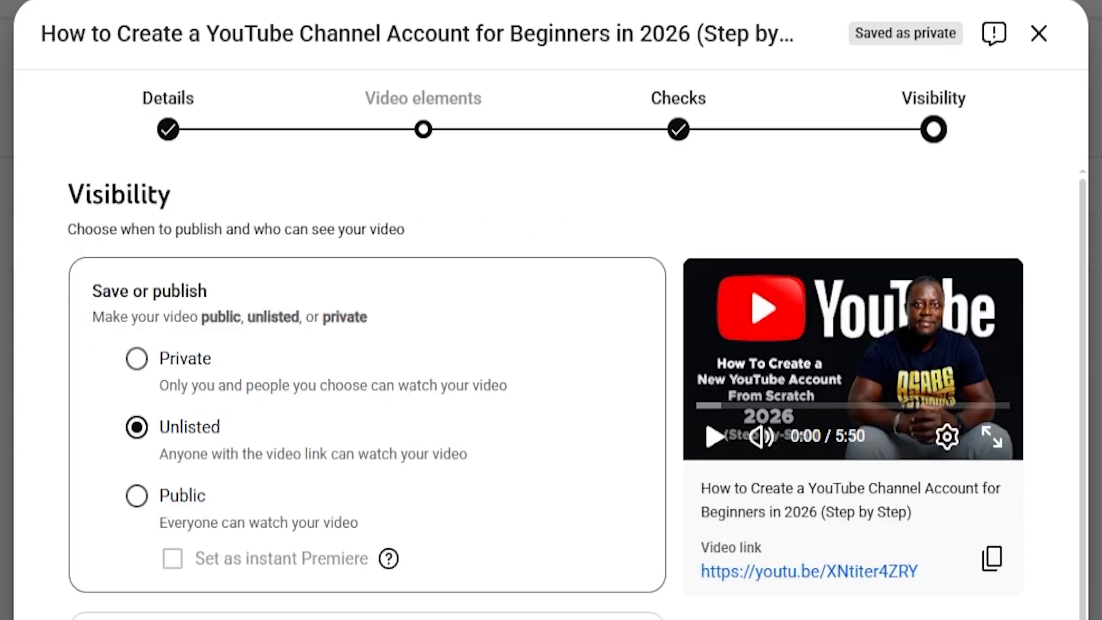
scroll(135, 385, "down", 2)
scroll(344, 614, "up", 2)
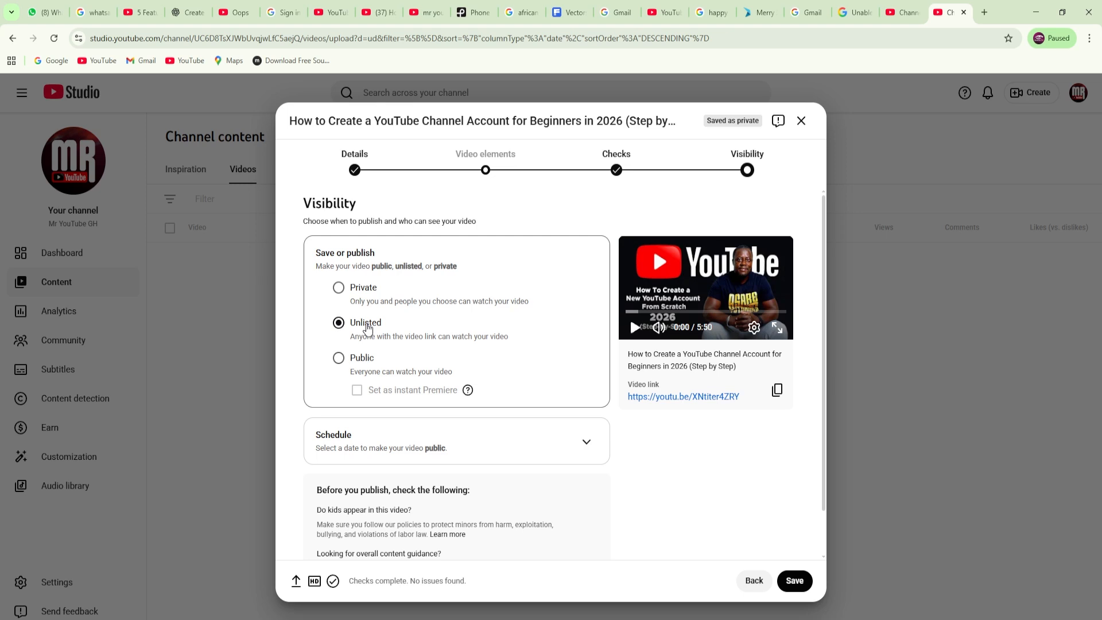
left_click(333, 290)
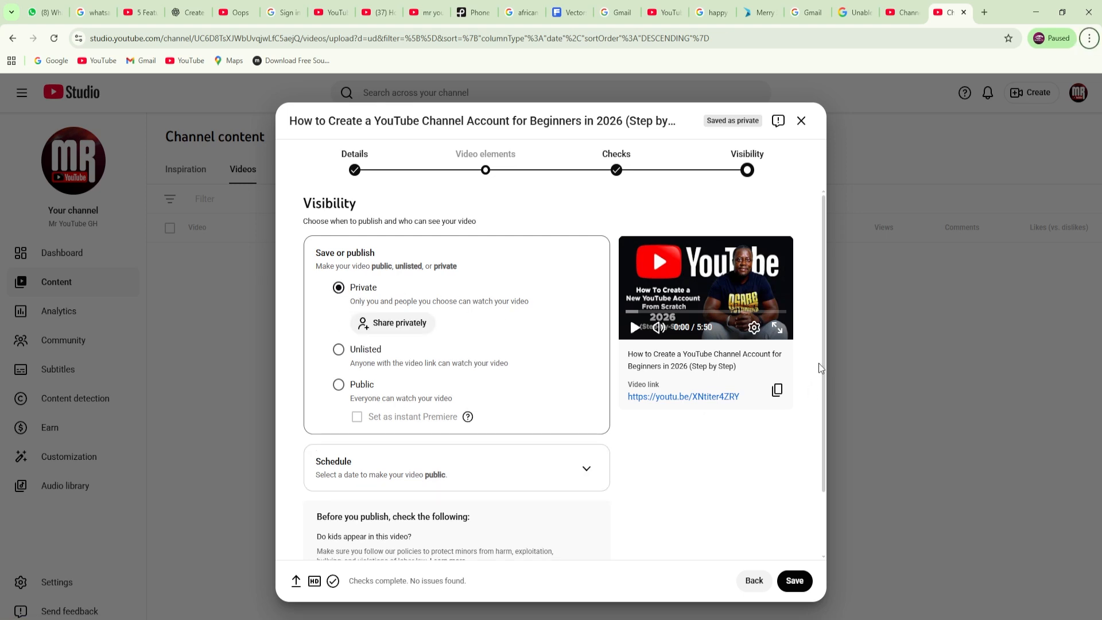
scroll(762, 361, "down", 2)
scroll(816, 230, "up", 2)
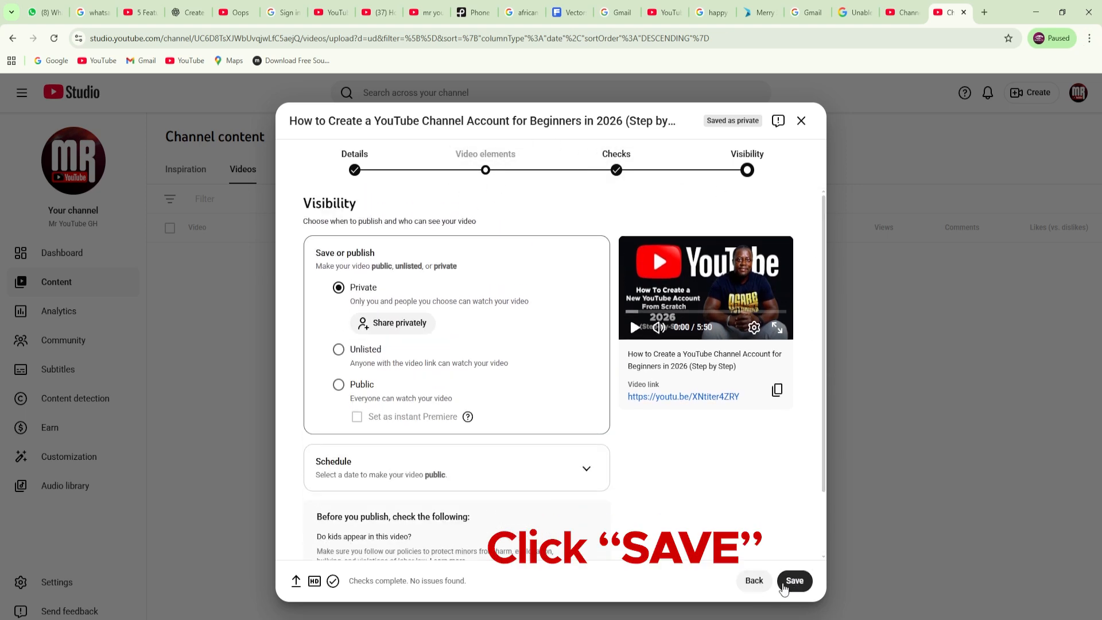
left_click(795, 581)
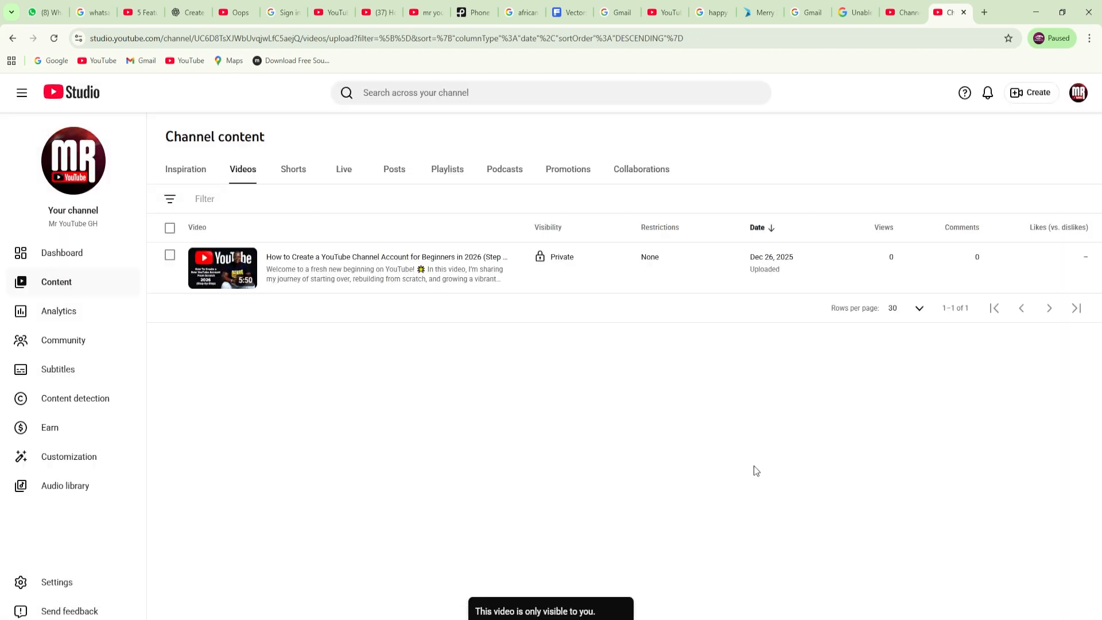
Read the visibility details of the uploaded video in the channel content list
mouse_move(544, 263)
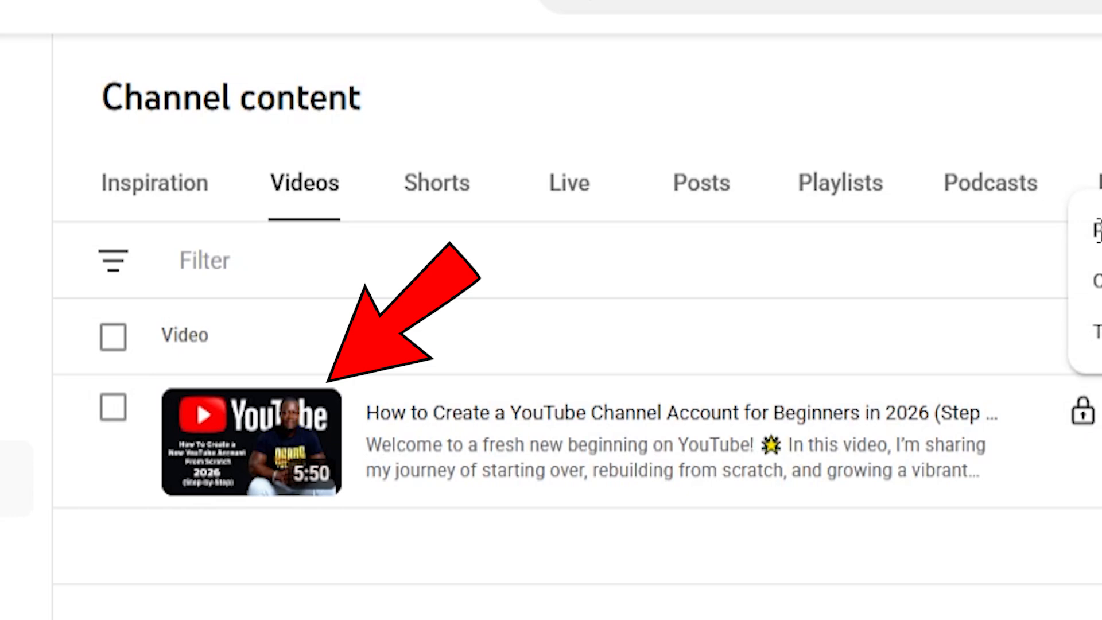
left_click_drag(1098, 230, 1099, 444)
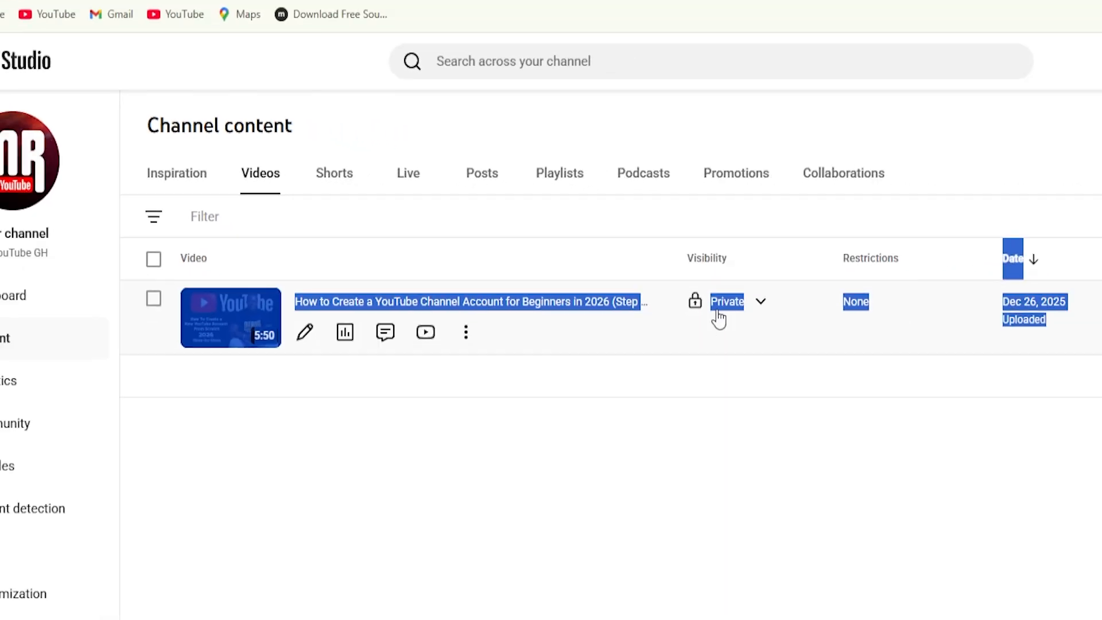
left_click(744, 349)
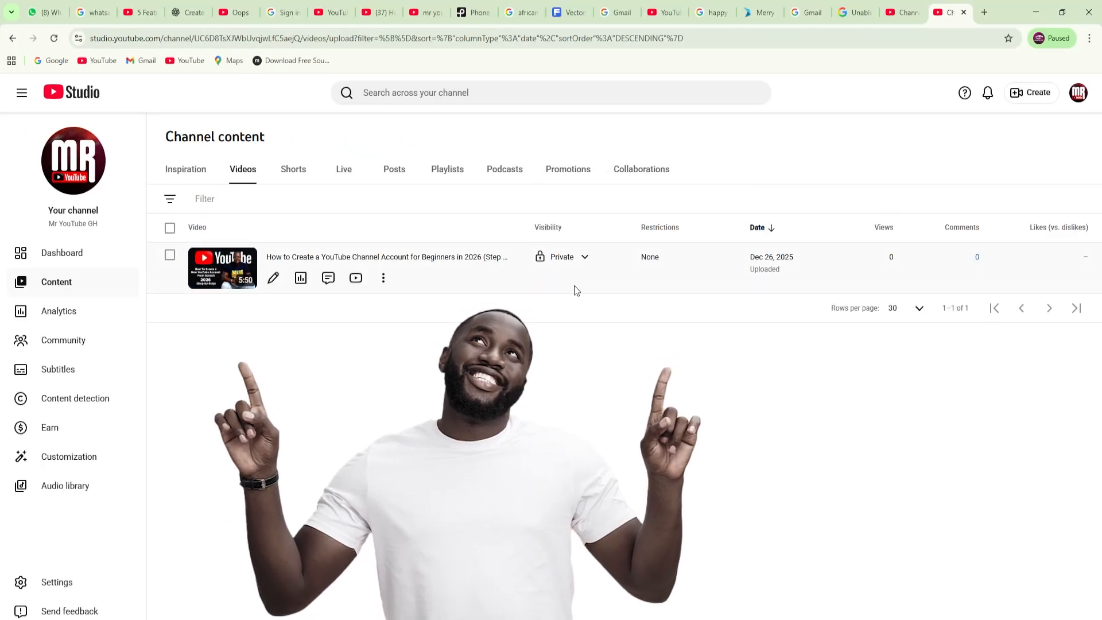
mouse_move(562, 263)
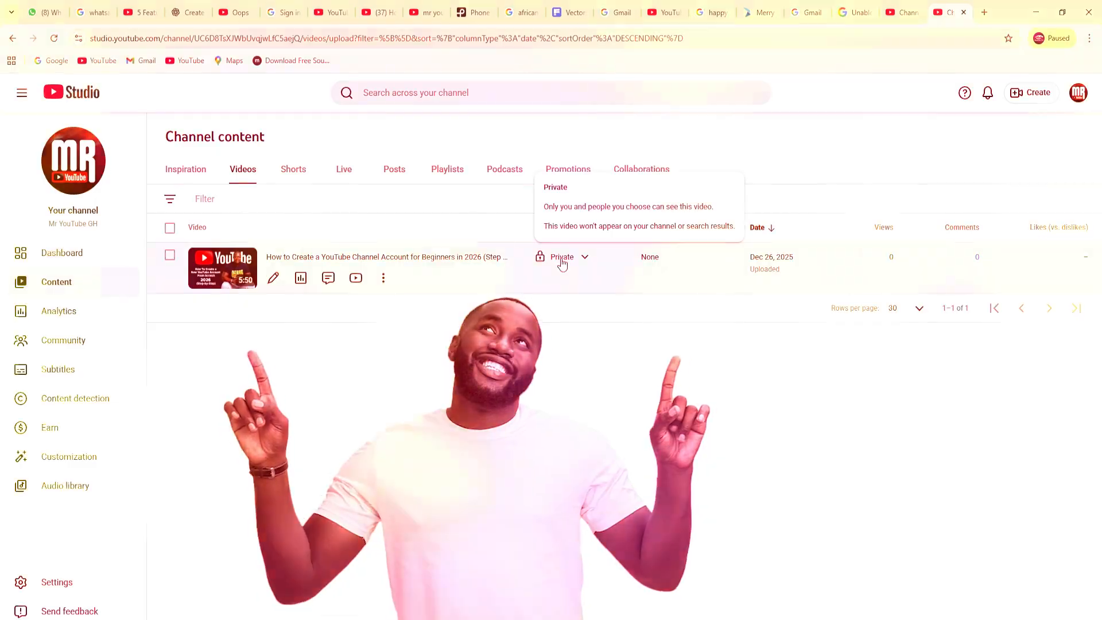